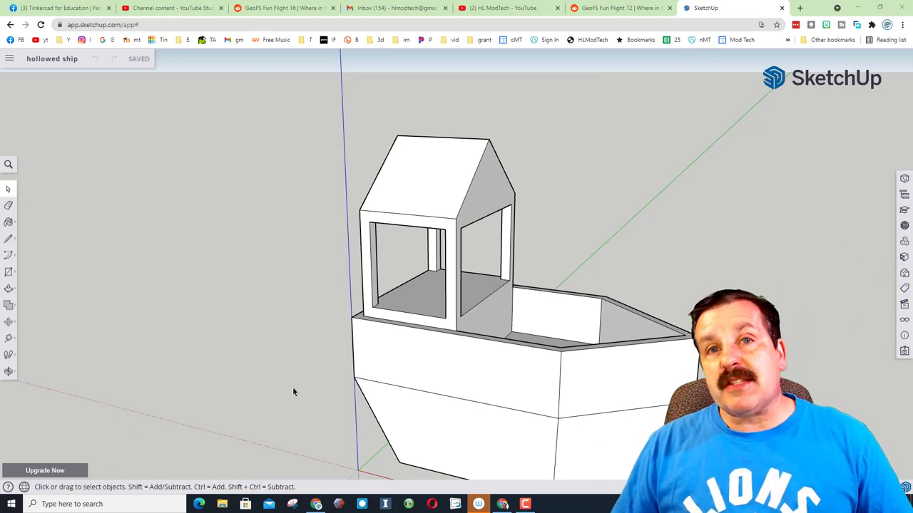
Place a Tape Measure guide along the deck edge from the cabin's front corner
scroll(561, 382, "up", 2)
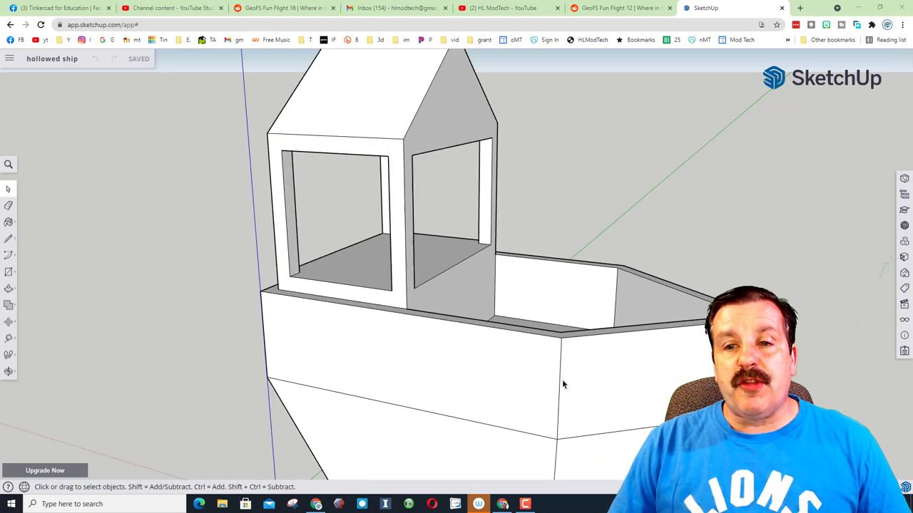
middle_click_drag(612, 393, 456, 198)
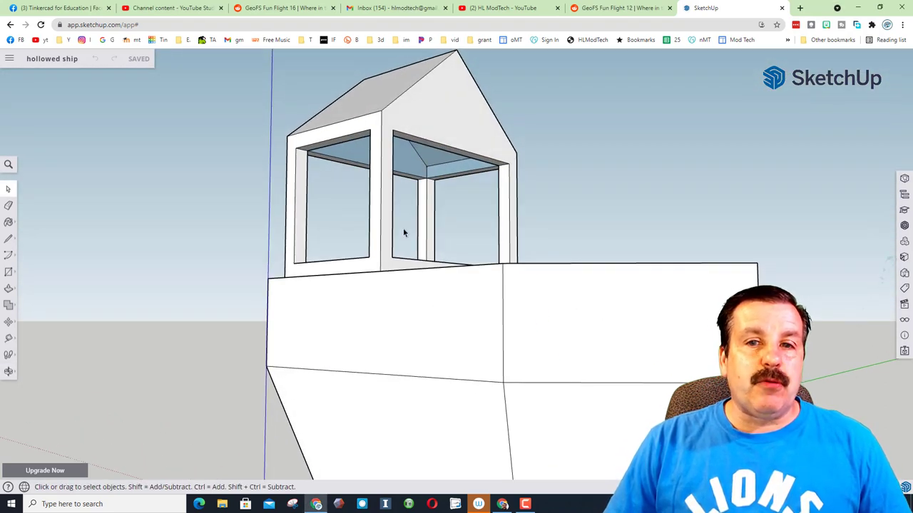
mouse_move(404, 230)
middle_mouse_down()
mouse_move(482, 391)
mouse_move(534, 413)
middle_mouse_up()
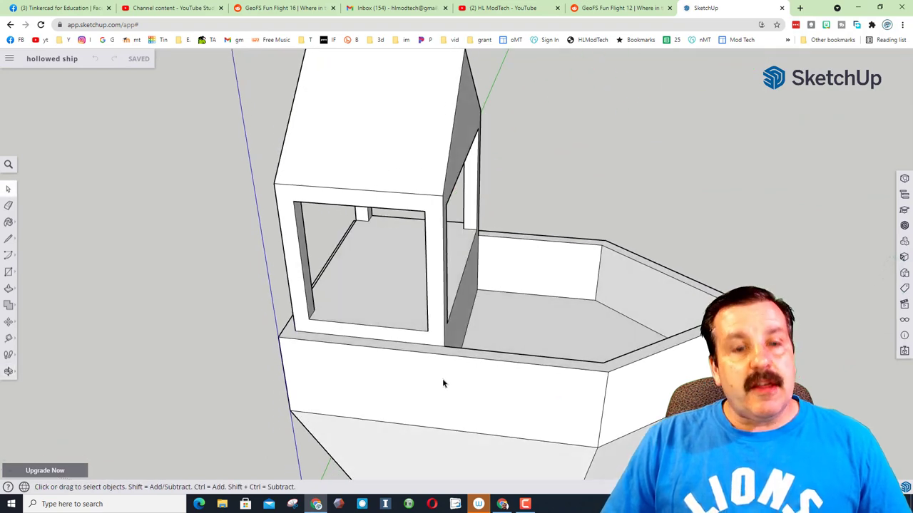
key("t")
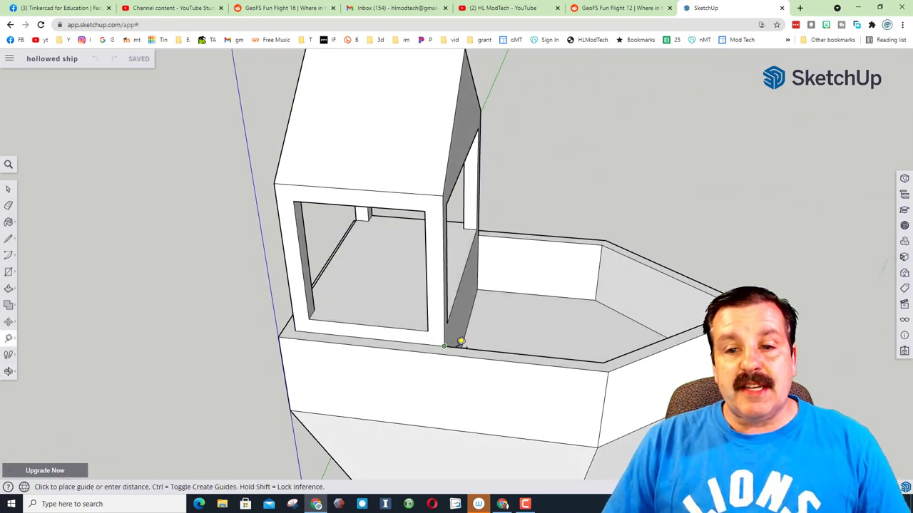
left_click(444, 346)
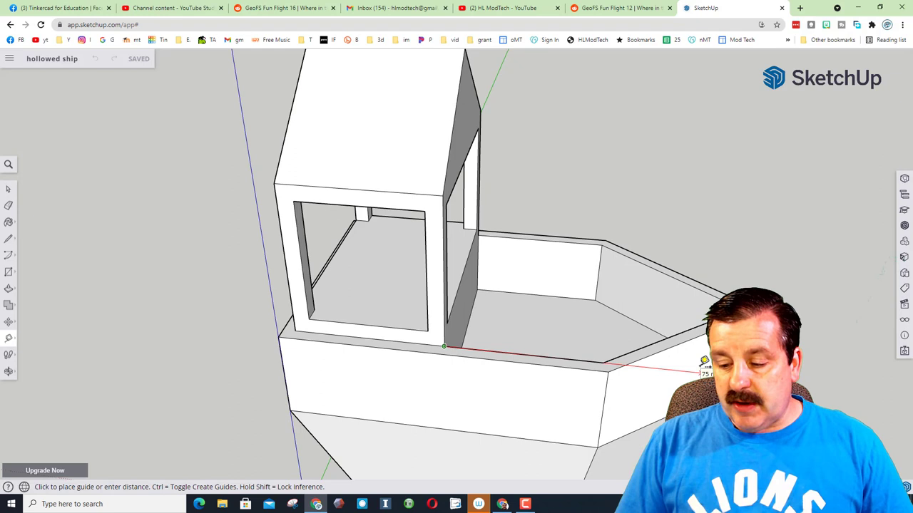
left_click(699, 367)
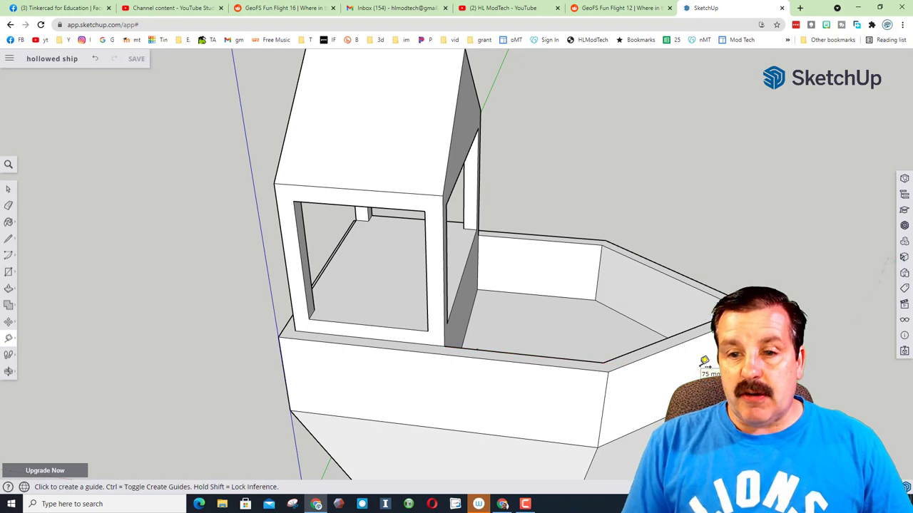
Draw a rectangle at the guide on the deck wall and push it deep into the hull
key("r")
left_click(477, 350)
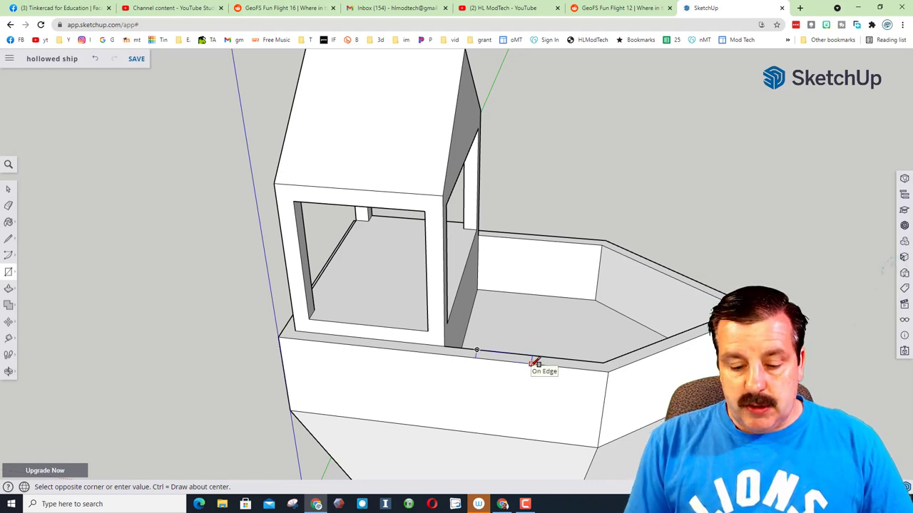
key("Escape")
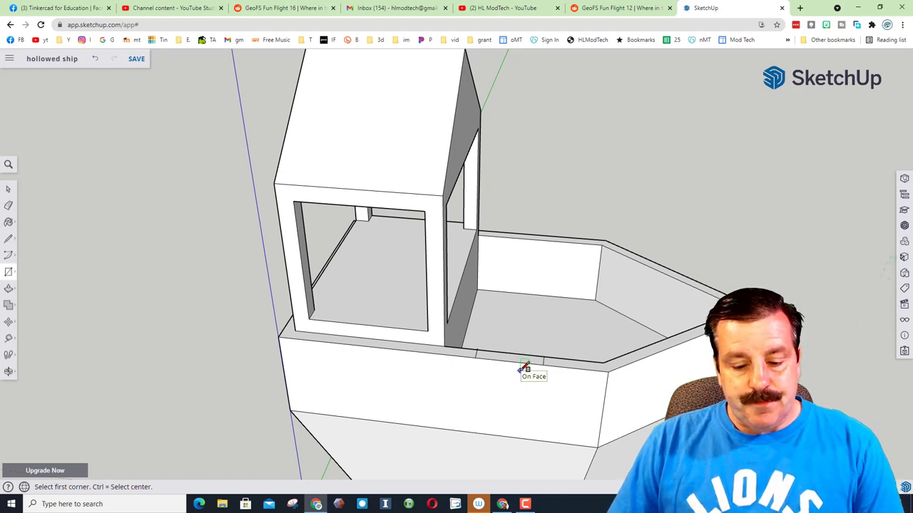
key("p")
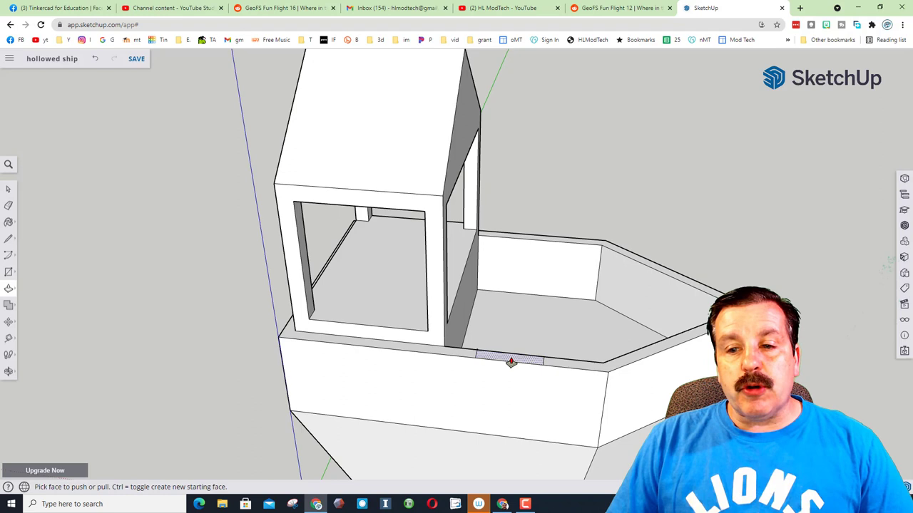
left_click_drag(511, 363, 520, 384)
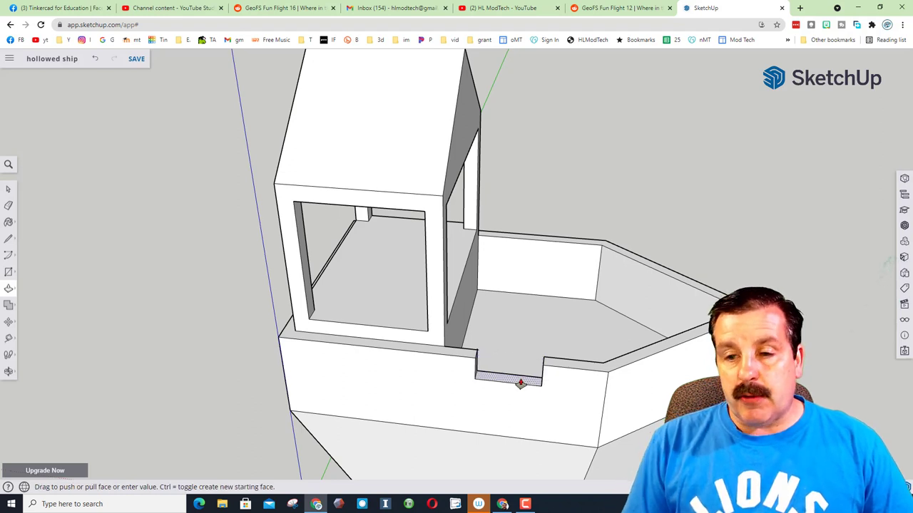
left_click_drag(520, 384, 518, 406)
Draw a rectangle at the notch bottom and pull it outward into a protruding ledge
key("r")
left_click(474, 420)
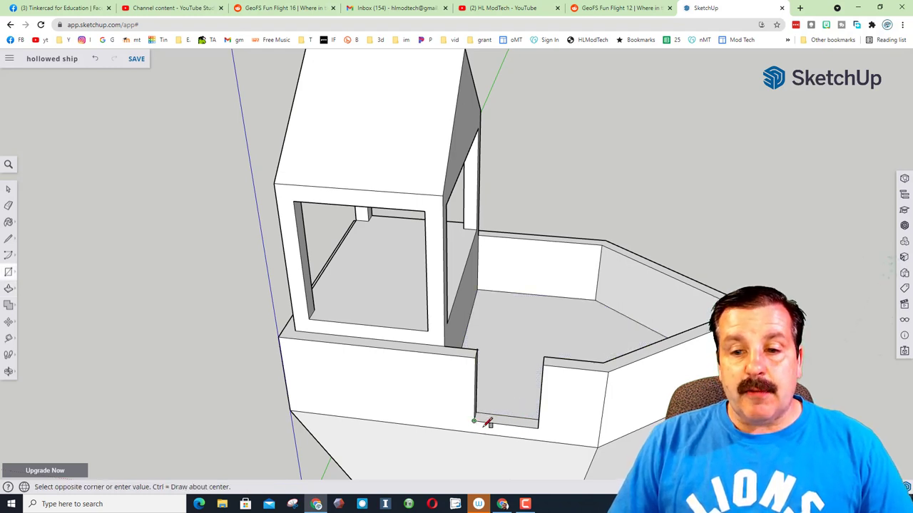
left_click(544, 440)
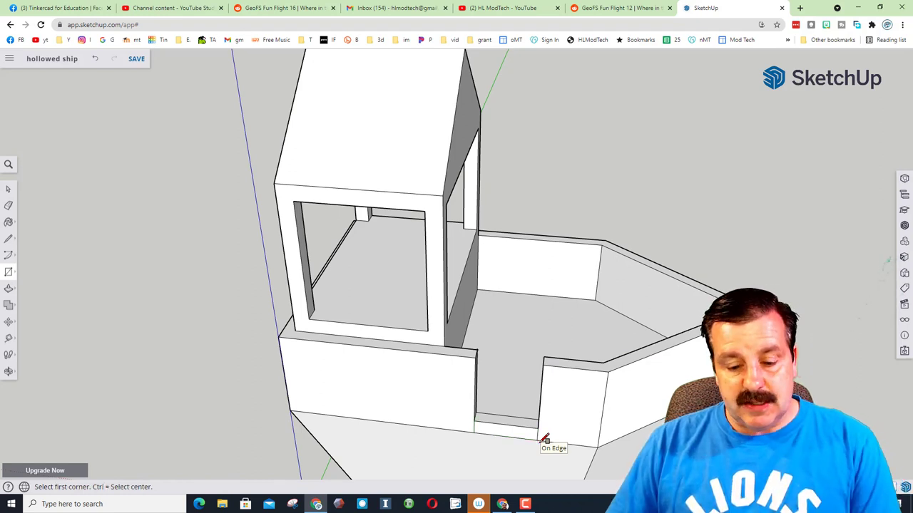
key("p")
left_click(515, 434)
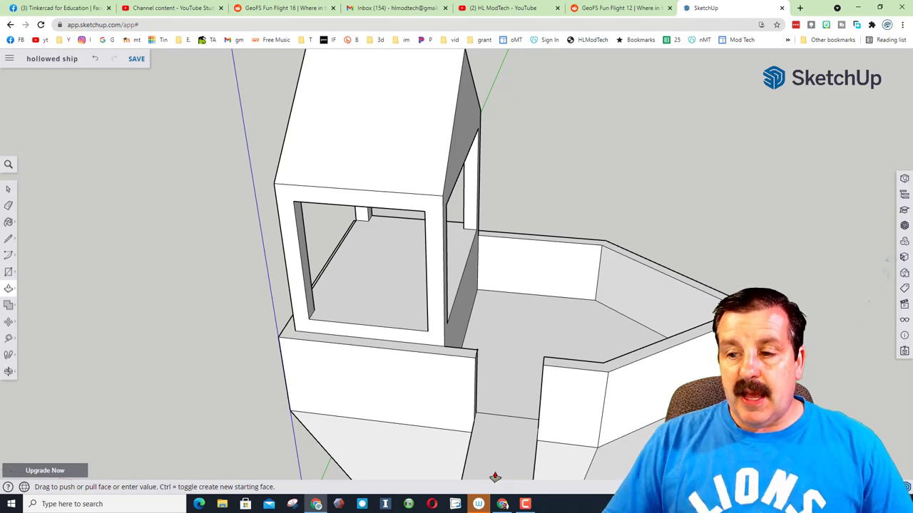
left_click(494, 477)
scroll(493, 475, "down", 3)
middle_click_drag(552, 457, 346, 286)
scroll(347, 285, "up", 3)
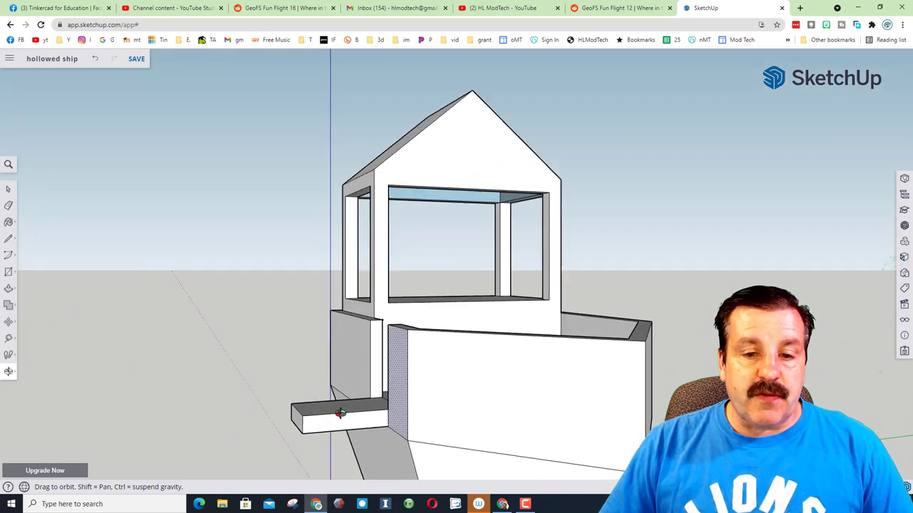
Split the ledge's front face with a line and push the lower strip back to the corner
key("l")
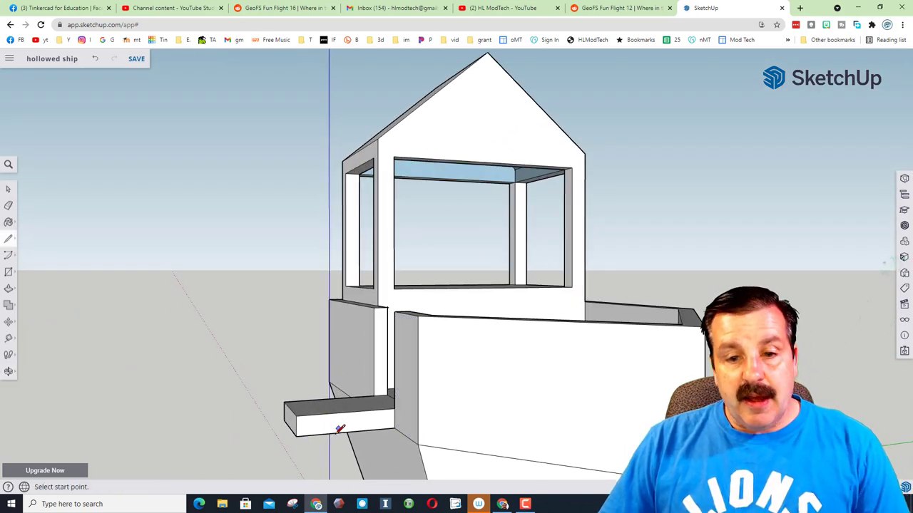
left_click(299, 428)
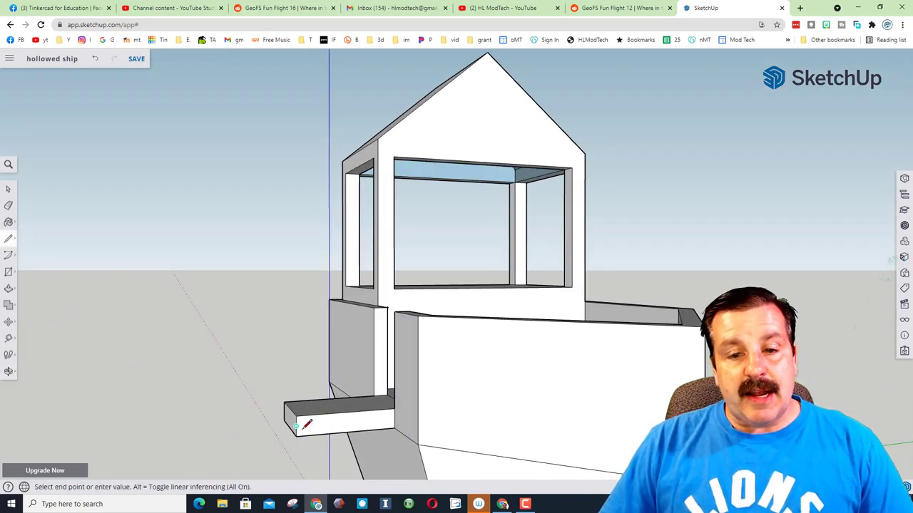
left_click(375, 429)
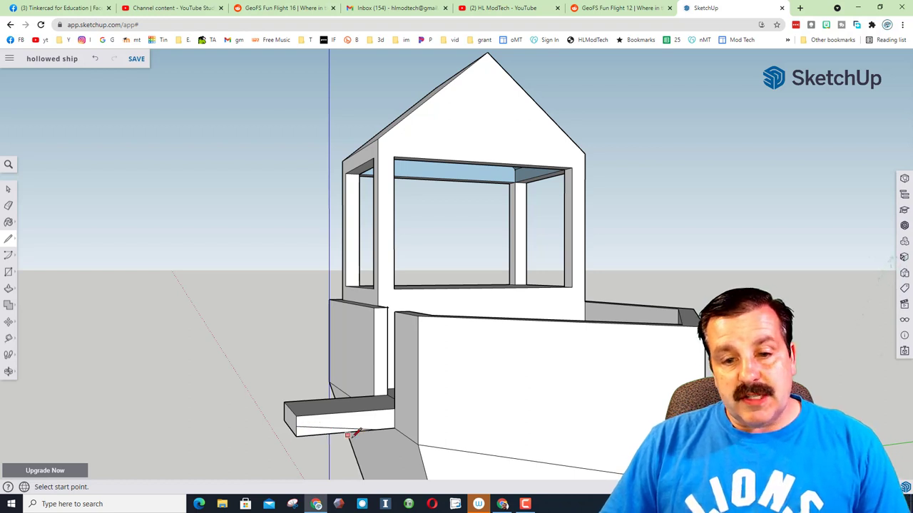
key("p")
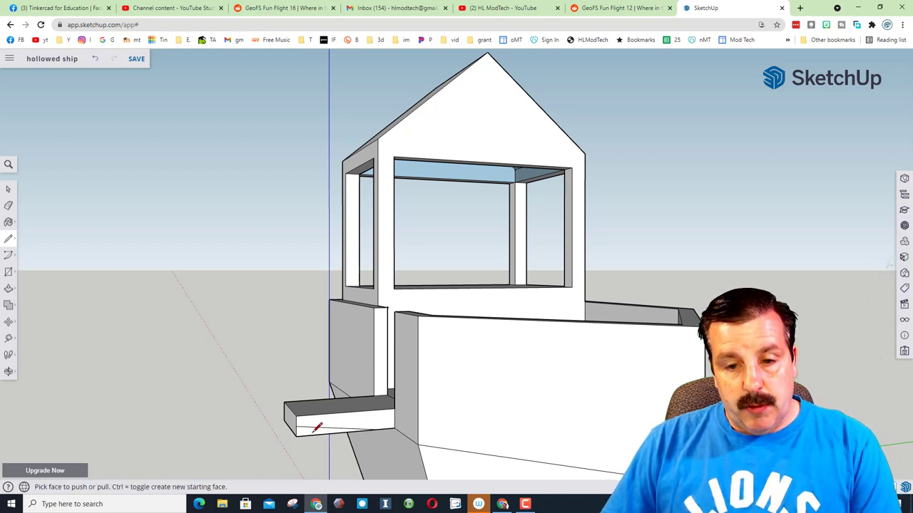
left_click(303, 431)
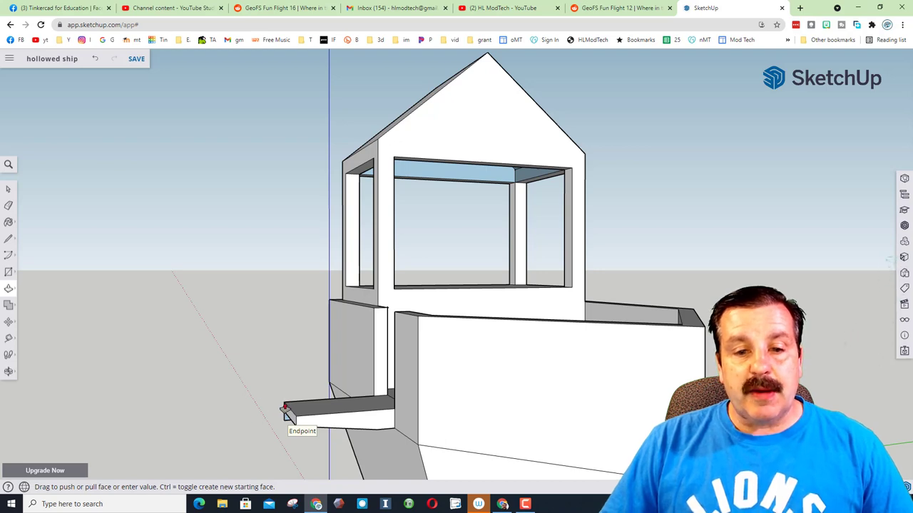
left_click(285, 409)
middle_click_drag(285, 412, 417, 407)
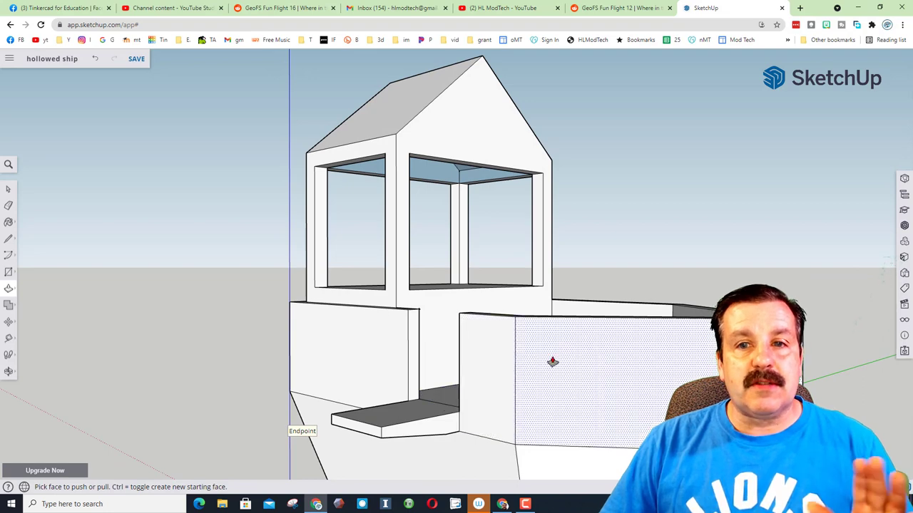
middle_click_drag(550, 361, 514, 422)
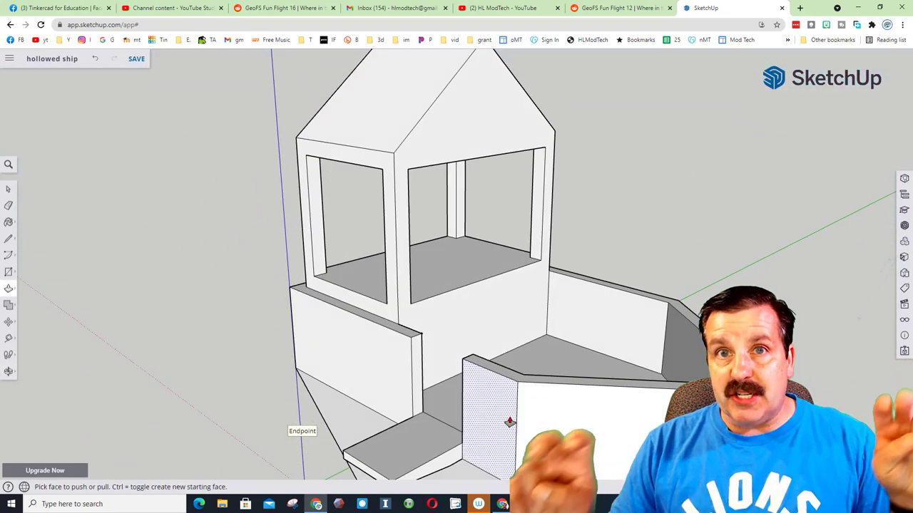
middle_click_drag(229, 388, 368, 426)
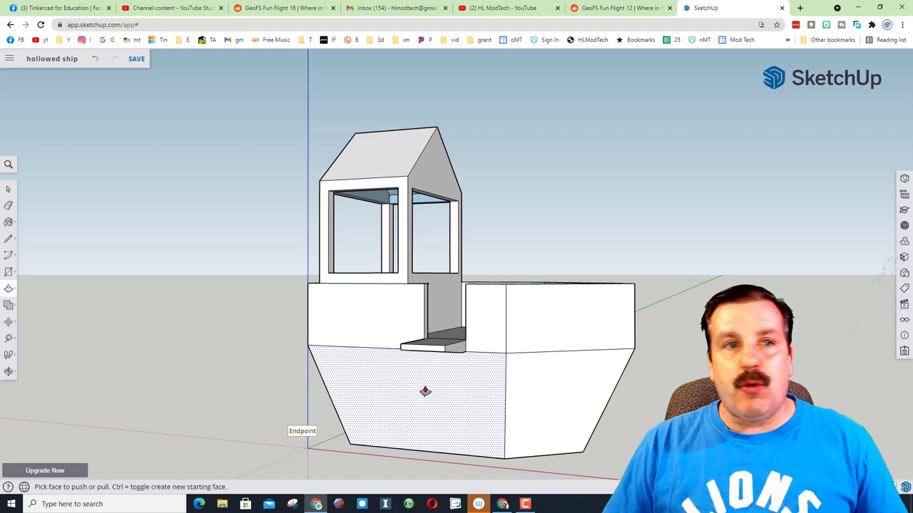
Save the model, export it as hollowed ship.stl into the stl folder, and open Tinkercad
left_click(139, 60)
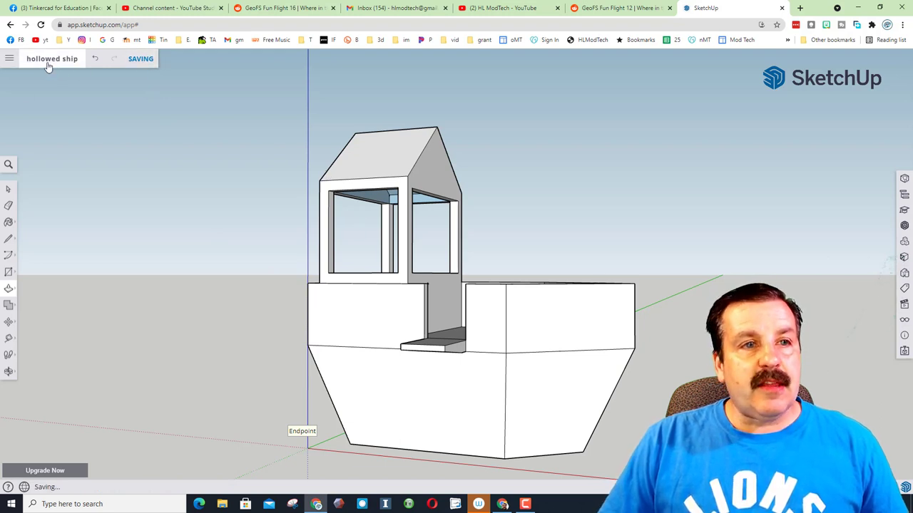
left_click(10, 59)
left_click(32, 177)
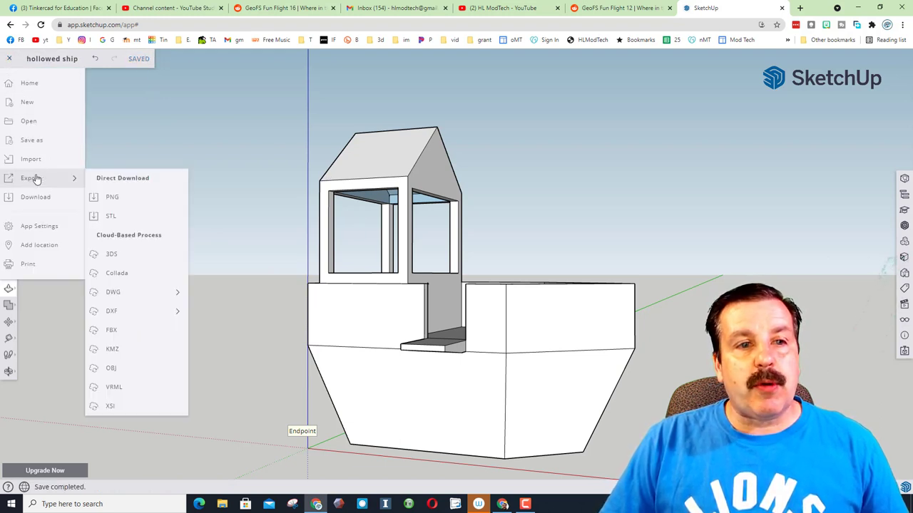
left_click(119, 226)
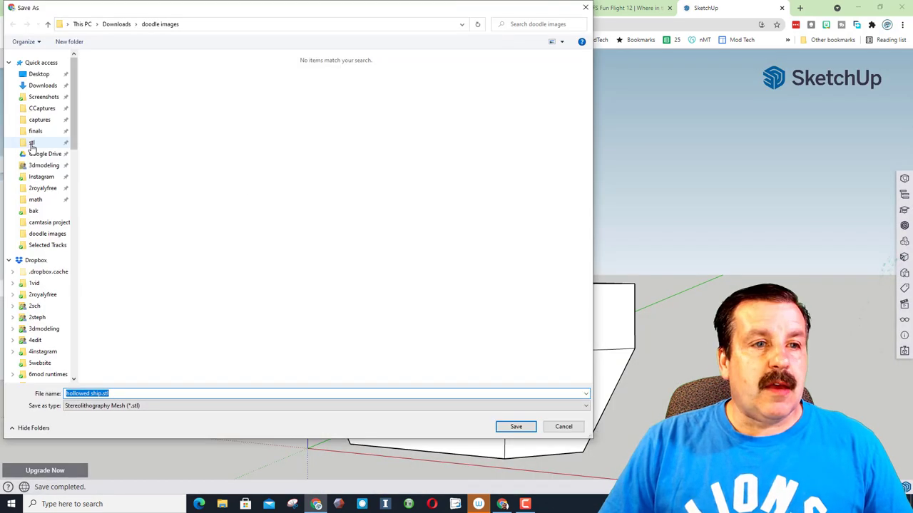
left_click(32, 142)
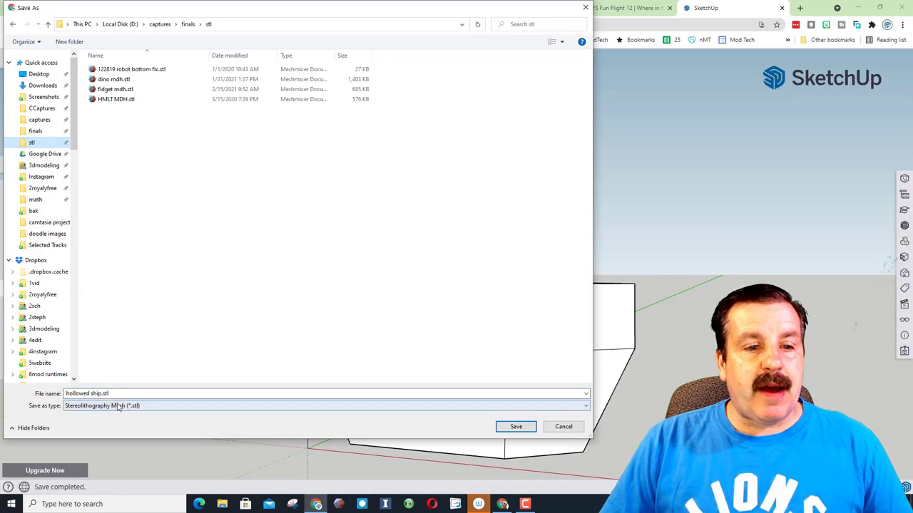
left_click(516, 426)
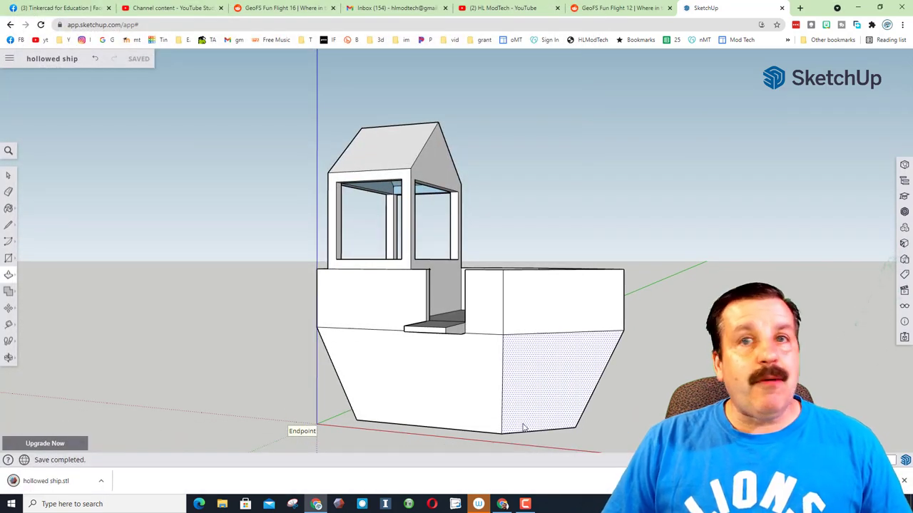
left_click(702, 39)
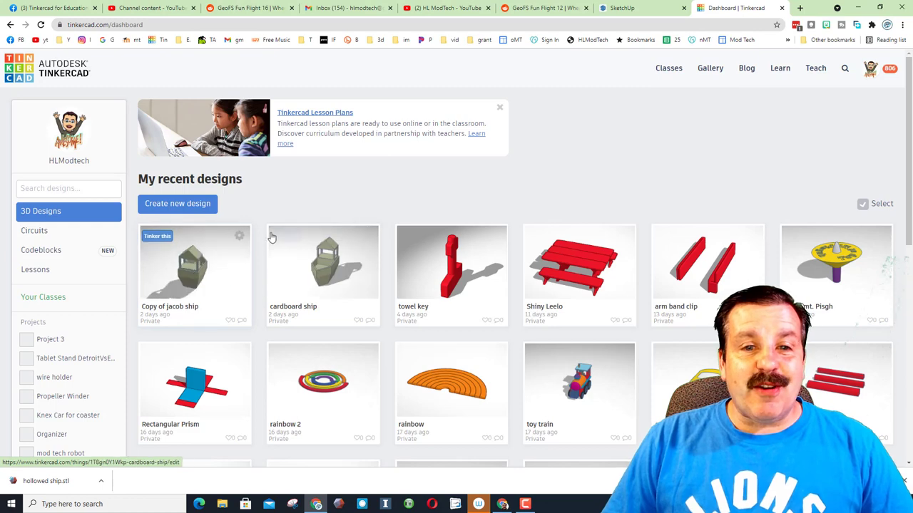
Create a new Tinkercad design and import hollowed ship.stl from the stl folder
left_click(172, 205)
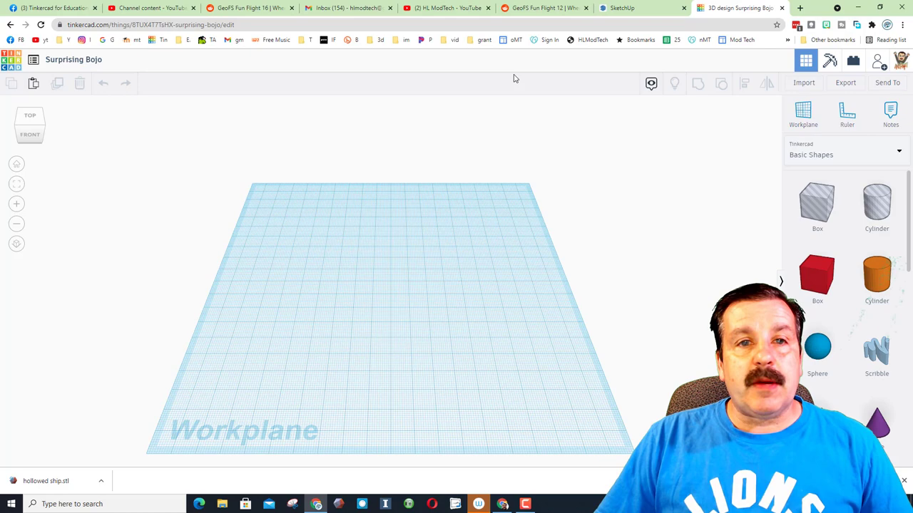
left_click(802, 84)
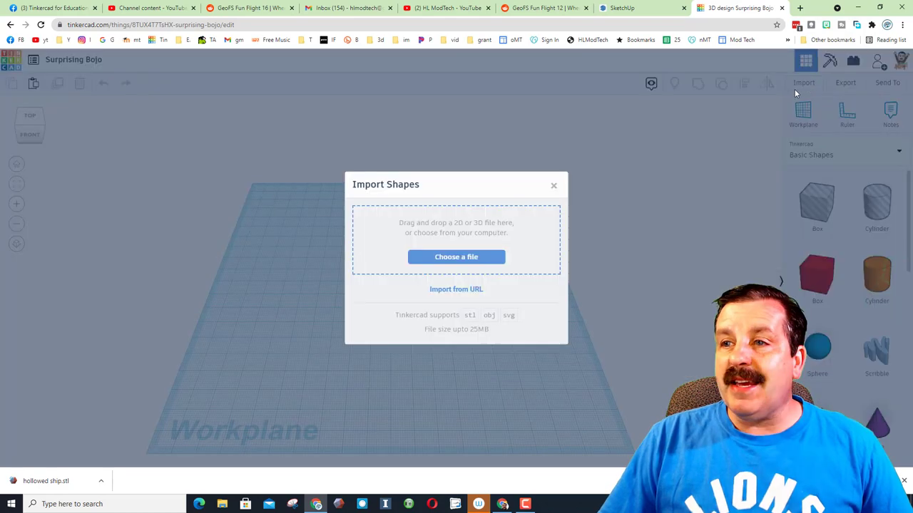
left_click(442, 258)
left_click(29, 142)
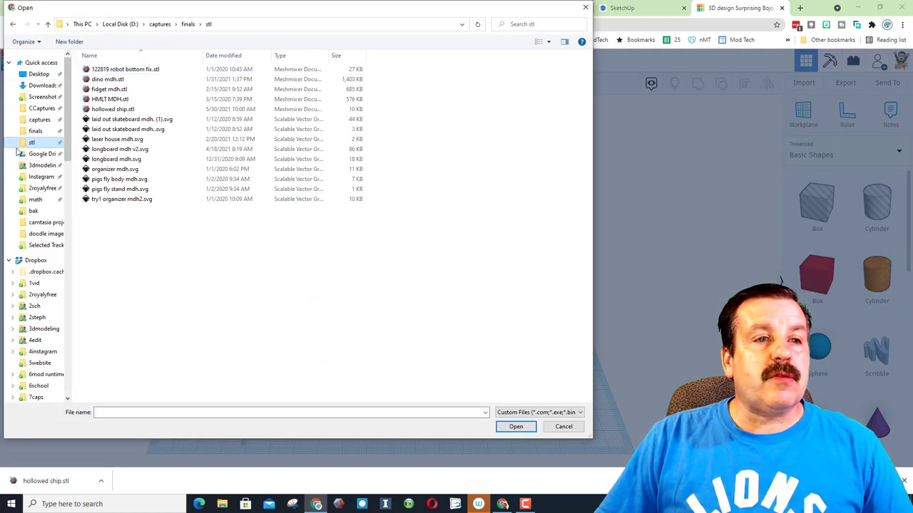
left_click(118, 112)
double_click(118, 109)
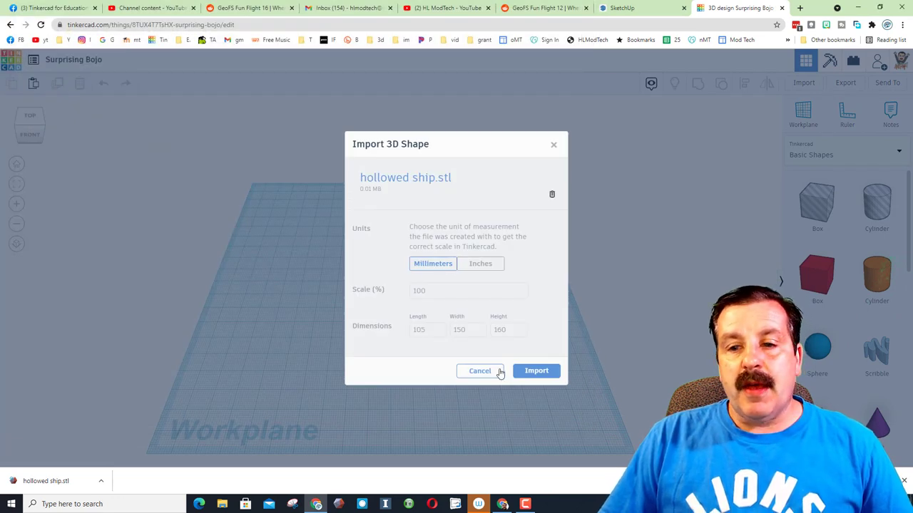
Import the ship at 100% scale and rotate it 90 degrees around the vertical axis
left_click(536, 372)
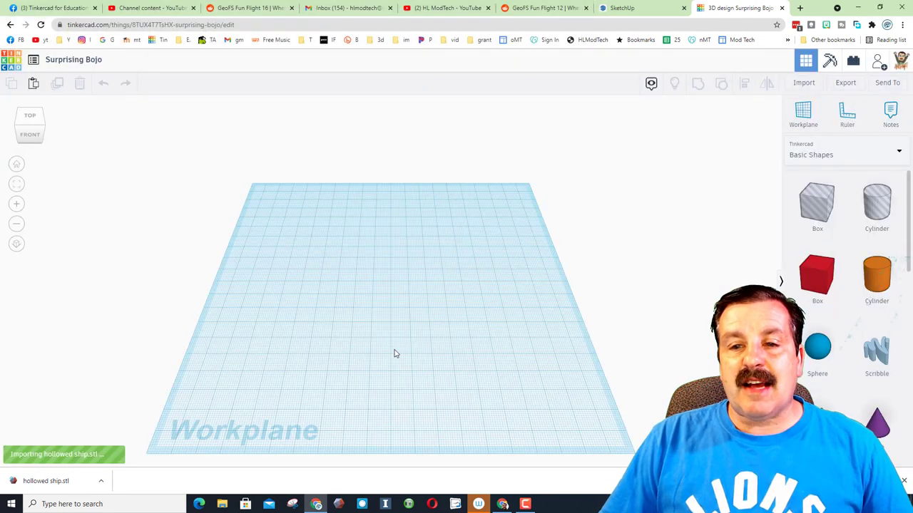
scroll(411, 312, "down", 5)
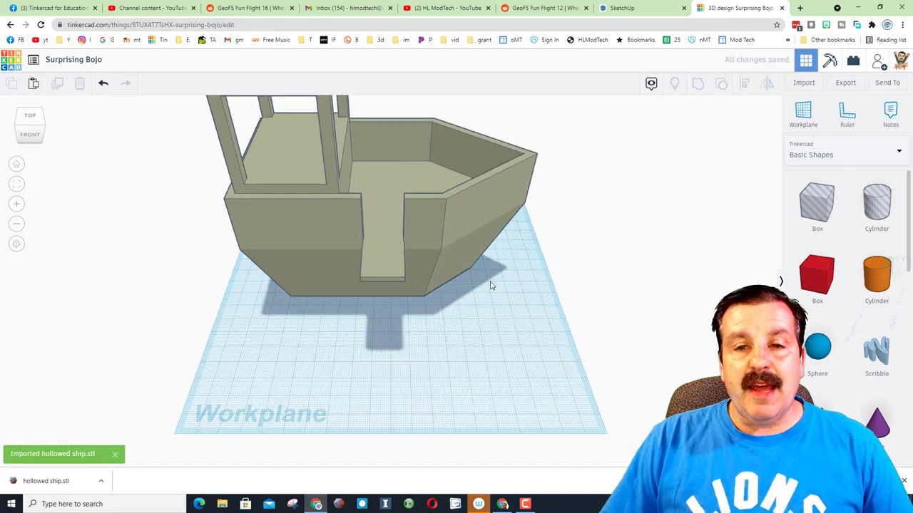
left_click(430, 271)
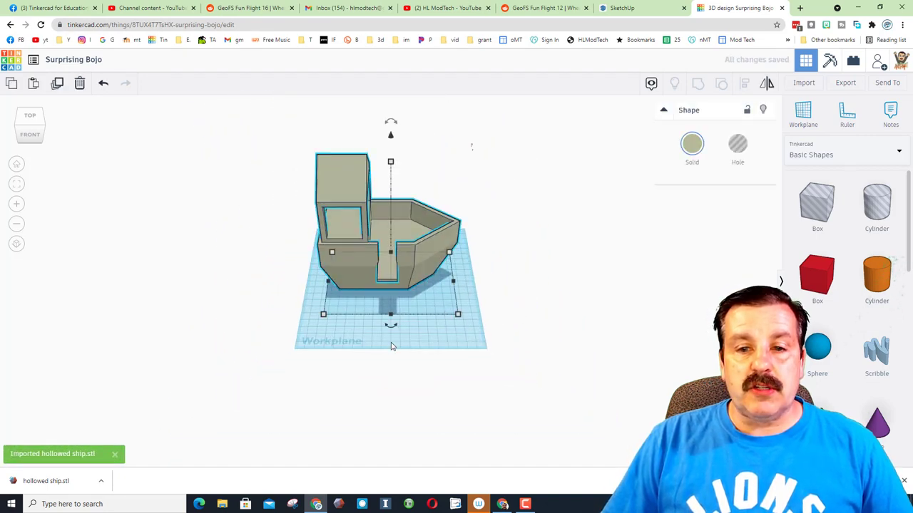
left_click_drag(390, 326, 353, 323)
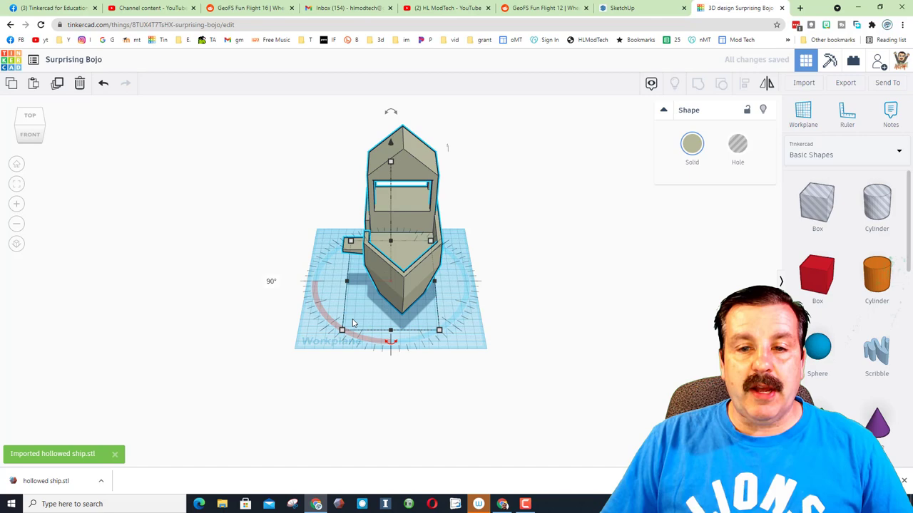
scroll(352, 323, "up", 3)
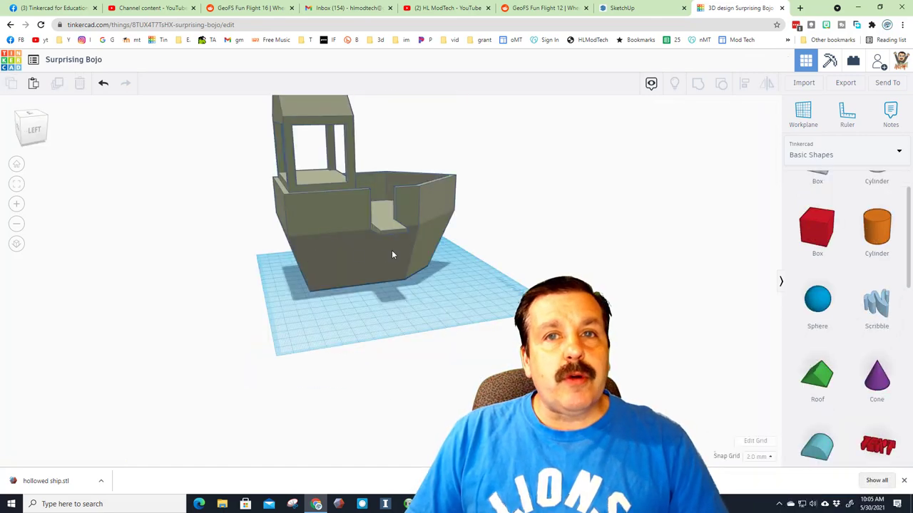
Set a workplane on the hull's side face
left_click(802, 112)
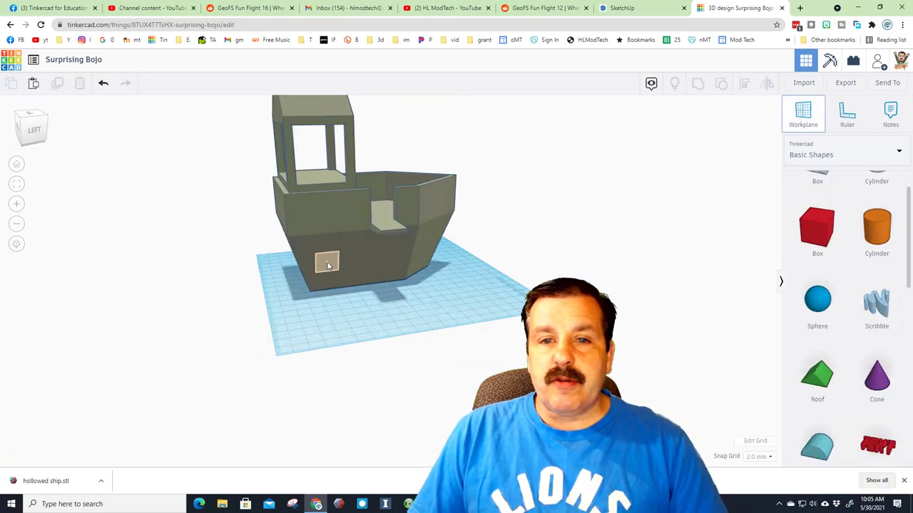
left_click(317, 250)
scroll(817, 302, "down", 4)
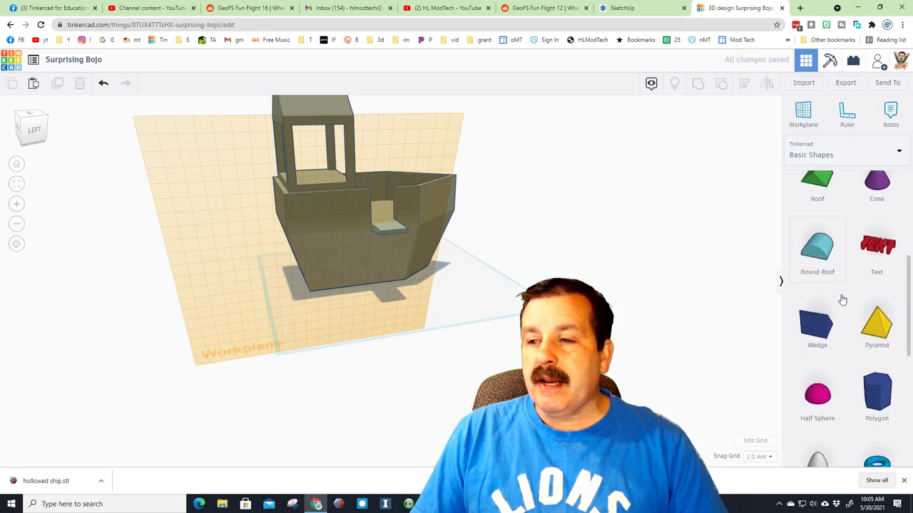
Place a tube on the hull with radius 6, wall thickness 2, 64 sides and height 2
left_click_drag(810, 449, 323, 258)
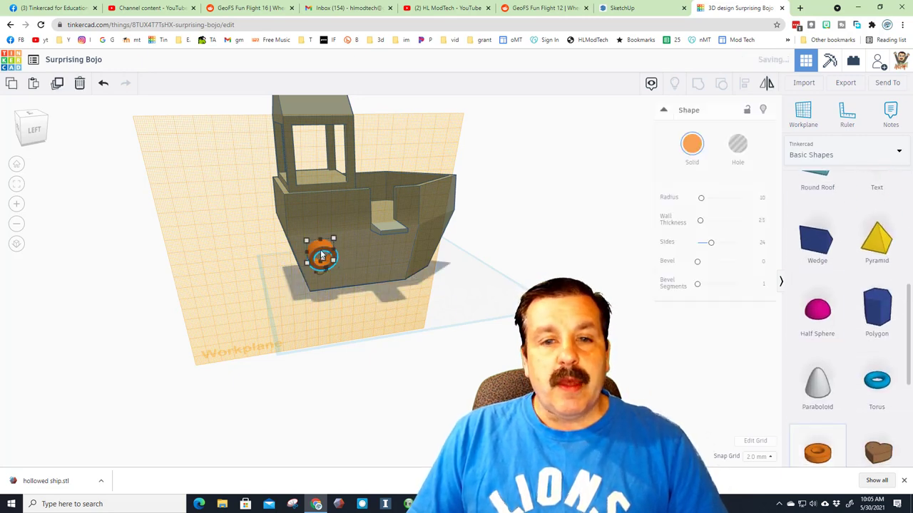
left_click(761, 200)
type("6")
key("Return")
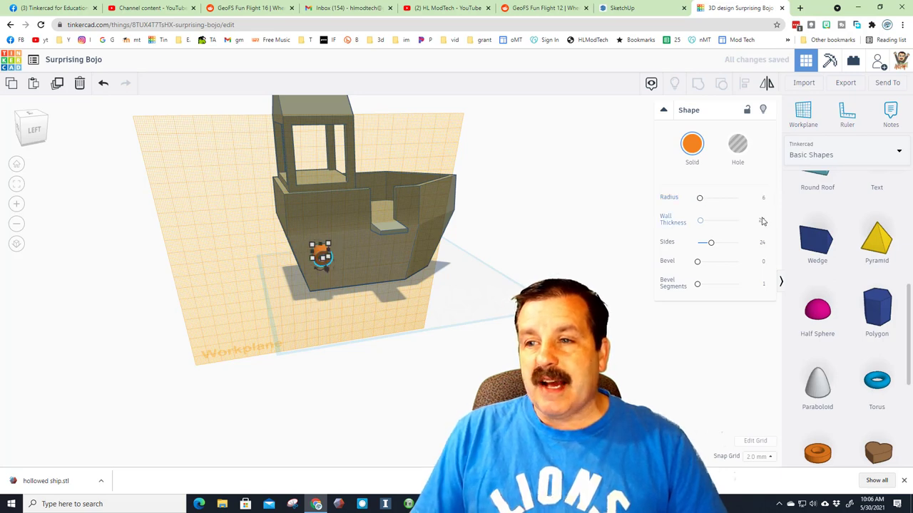
left_click(761, 222)
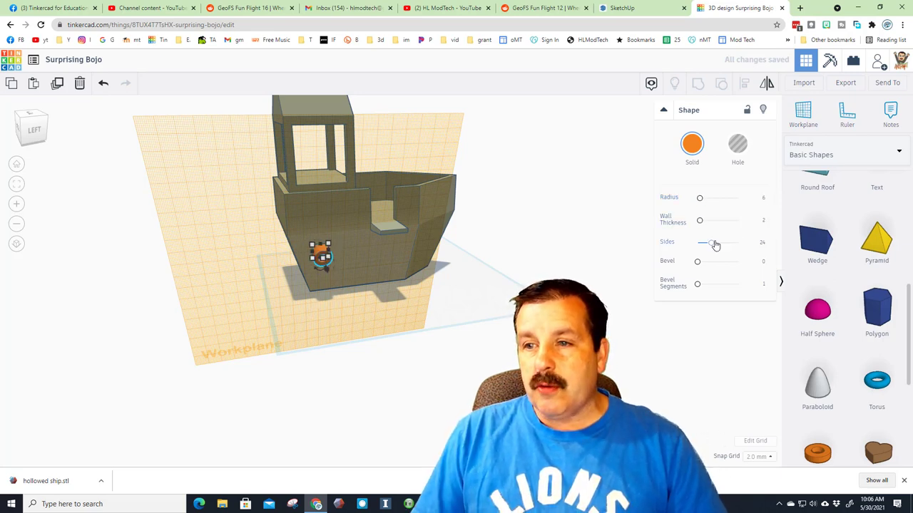
left_click_drag(711, 242, 760, 243)
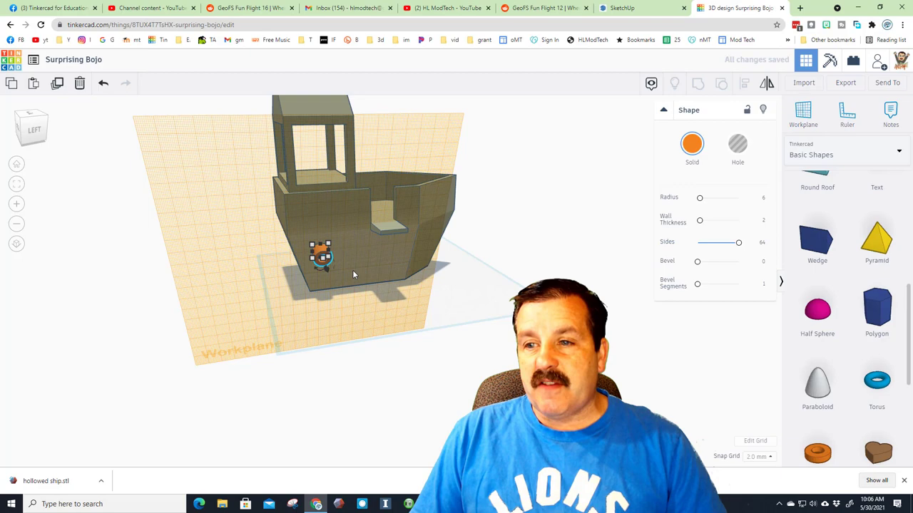
left_click(274, 278)
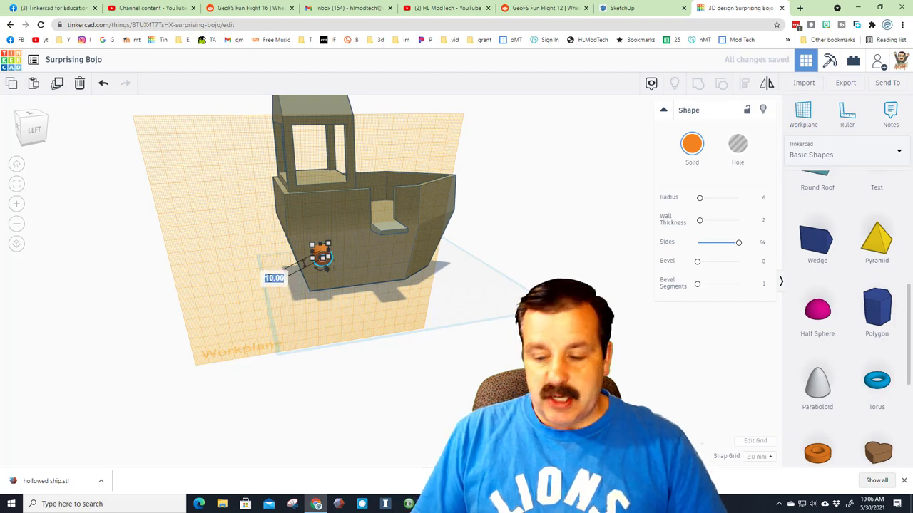
type("2")
key("Return")
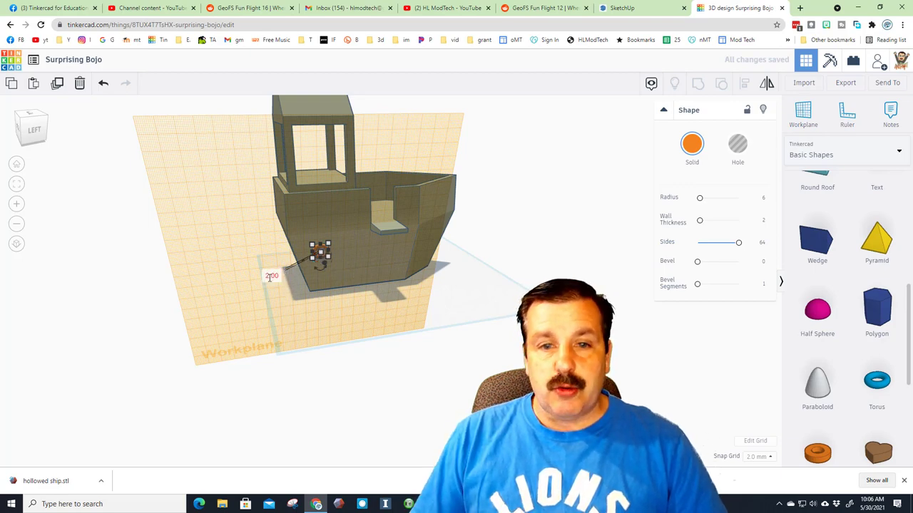
left_click(16, 184)
Nudge the ring into position on the hull and check the snap grid step
scroll(96, 243, "down", 6)
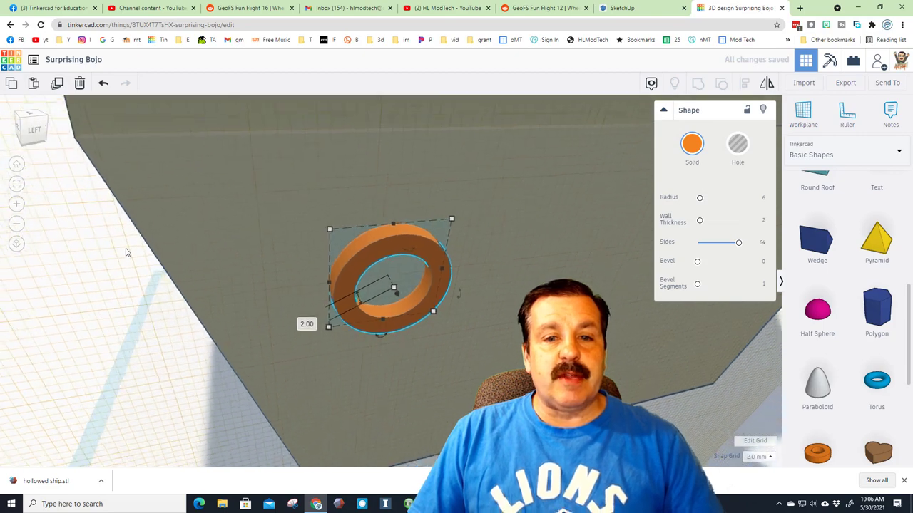
right_click_drag(480, 324, 484, 308)
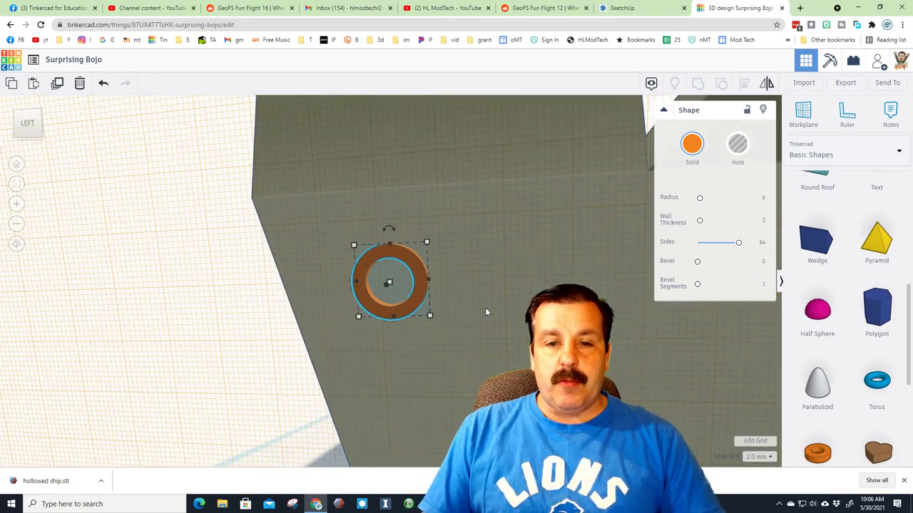
key("d")
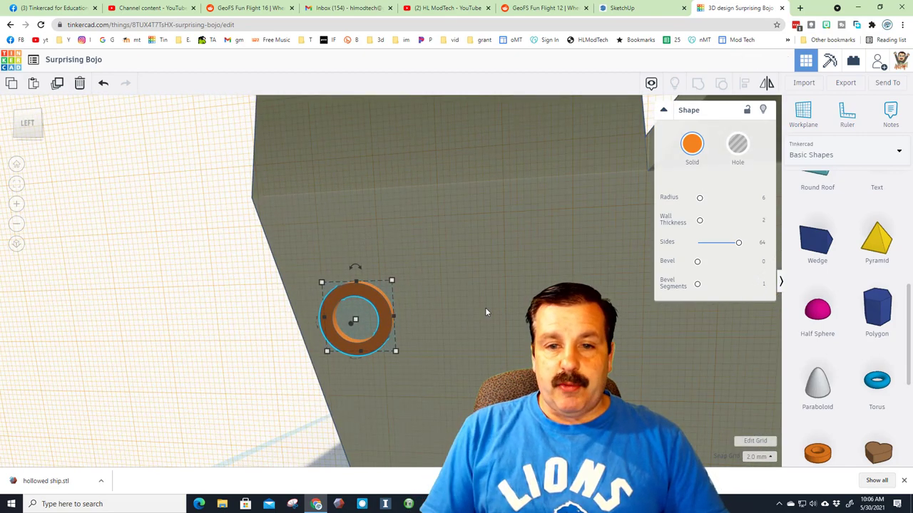
left_click(754, 457)
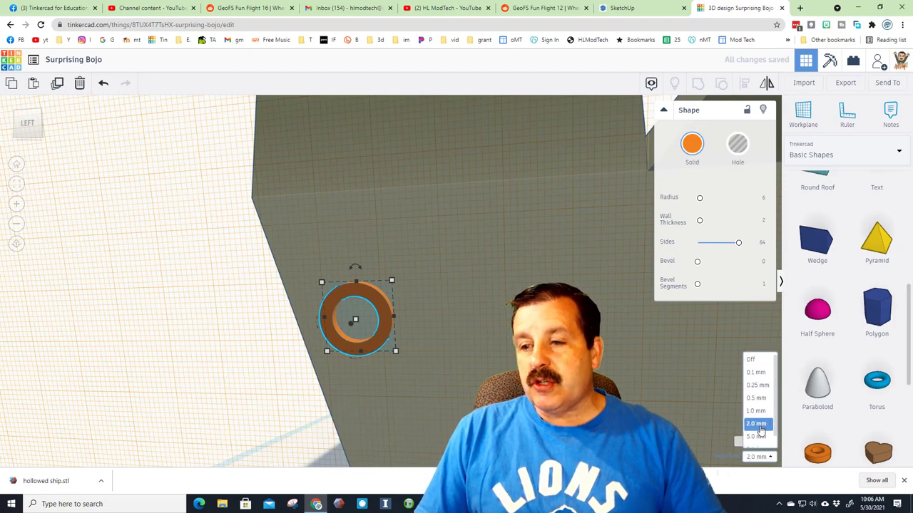
scroll(456, 342, "down", 1)
scroll(455, 332, "down", 3)
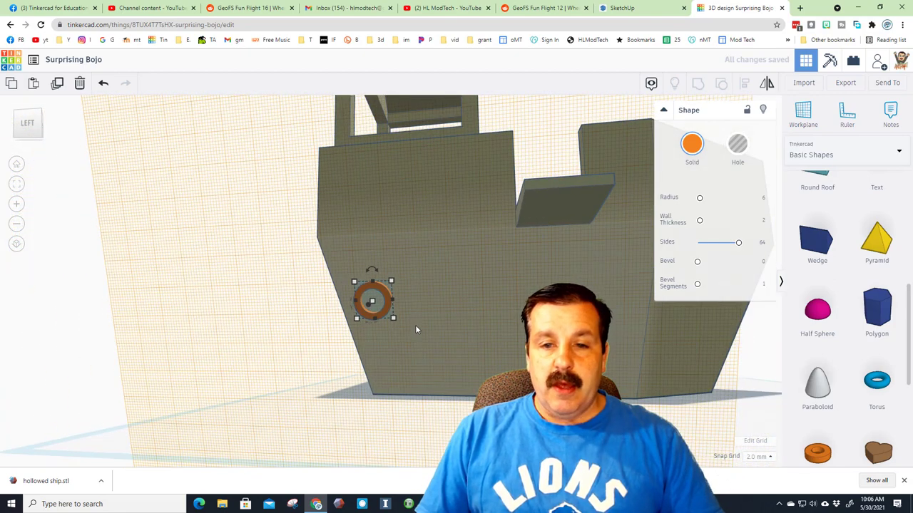
Duplicate the ring repeatedly, offsetting each copy right, to make five rings
key("ctrl+d")
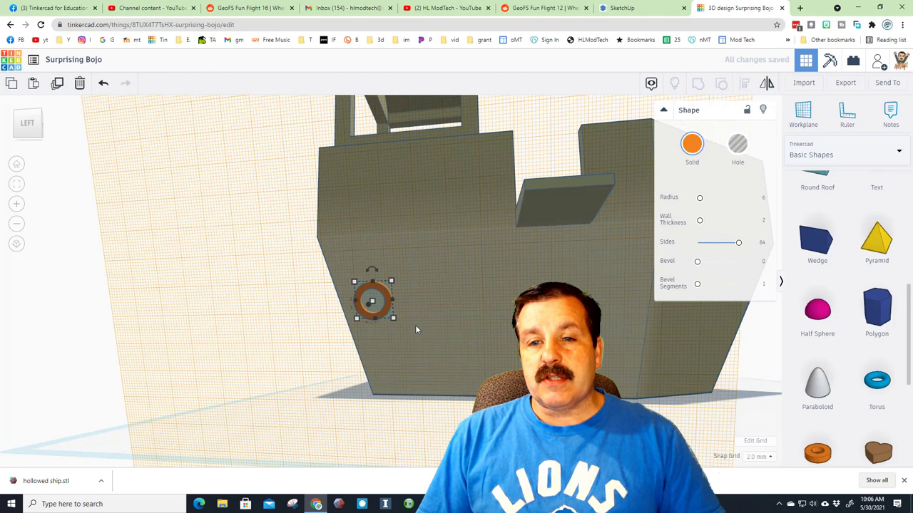
key("Right")
key("Right")
key("Right")
key("Right")
key("Right")
key("Right")
key("Right")
key("Right")
key("Right")
key("Right")
key("Right")
key("Right")
key("Right")
key("Right")
key("Right")
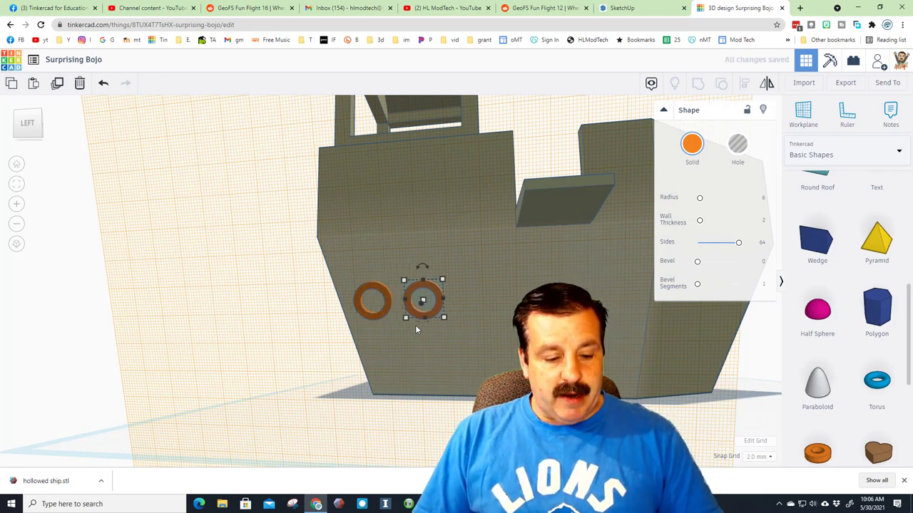
key("ctrl+d")
key("ctrl+d")
key("ctrl+d")
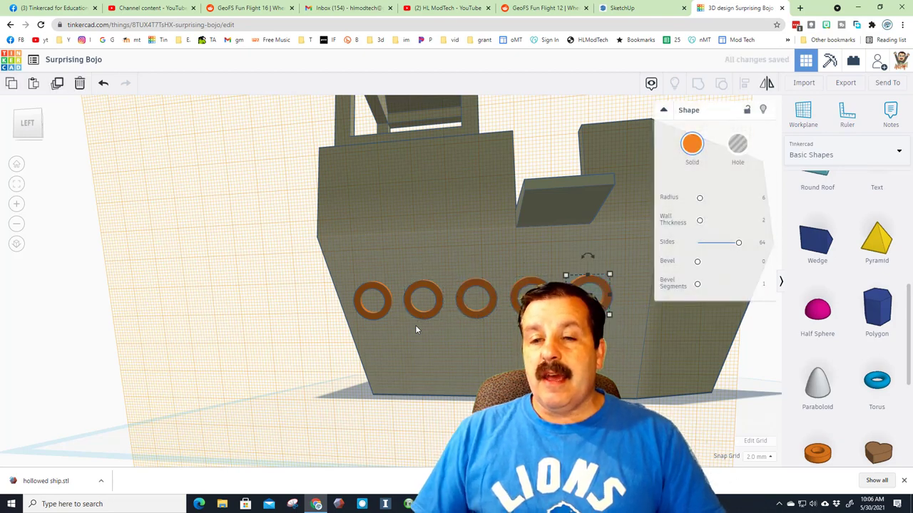
scroll(415, 329, "down", 3)
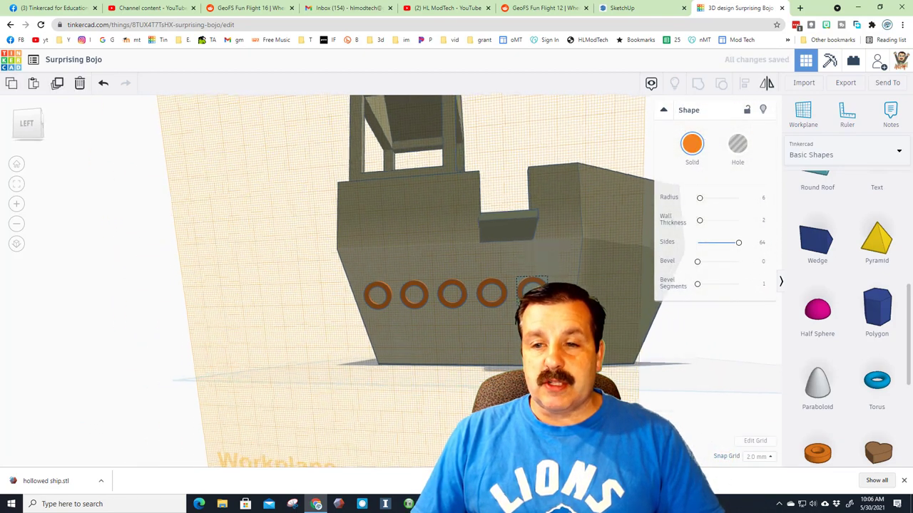
Hide the boat, group the five rings together, then show the boat again
left_click(534, 343)
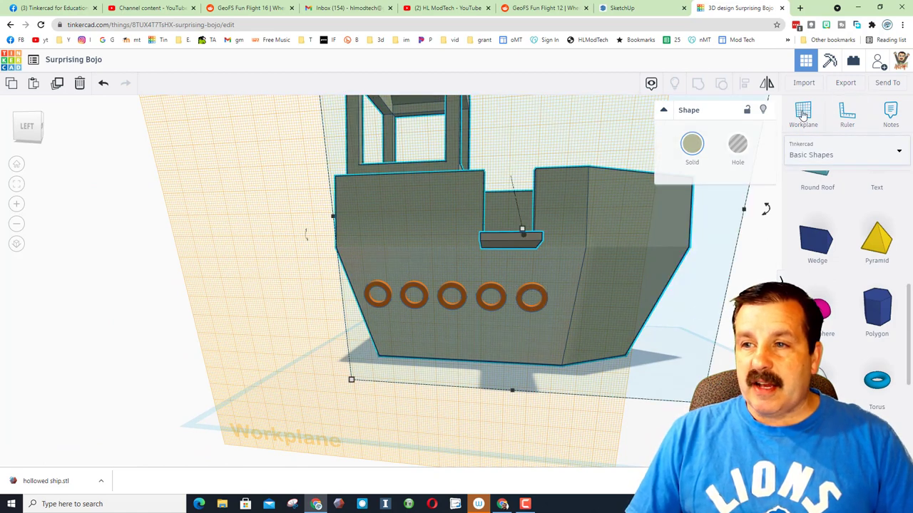
left_click(763, 112)
left_click_drag(353, 279, 591, 365)
left_click(698, 87)
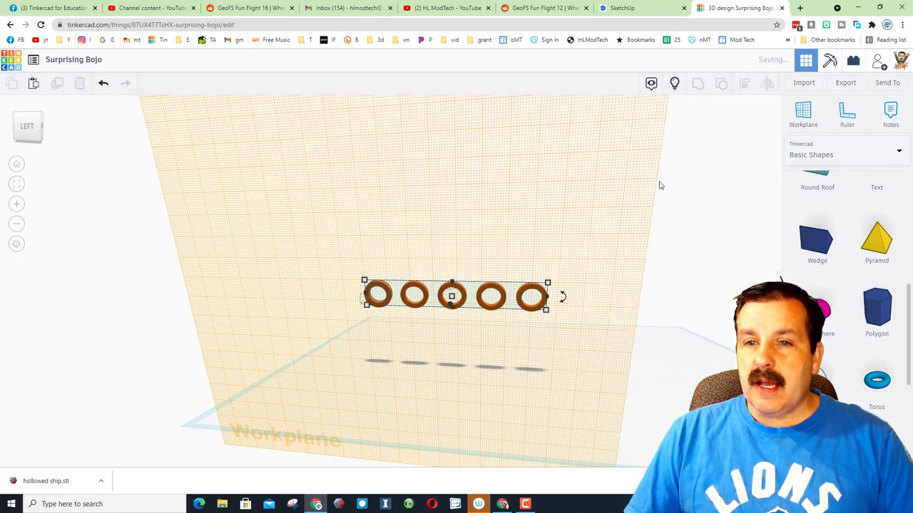
left_click(674, 84)
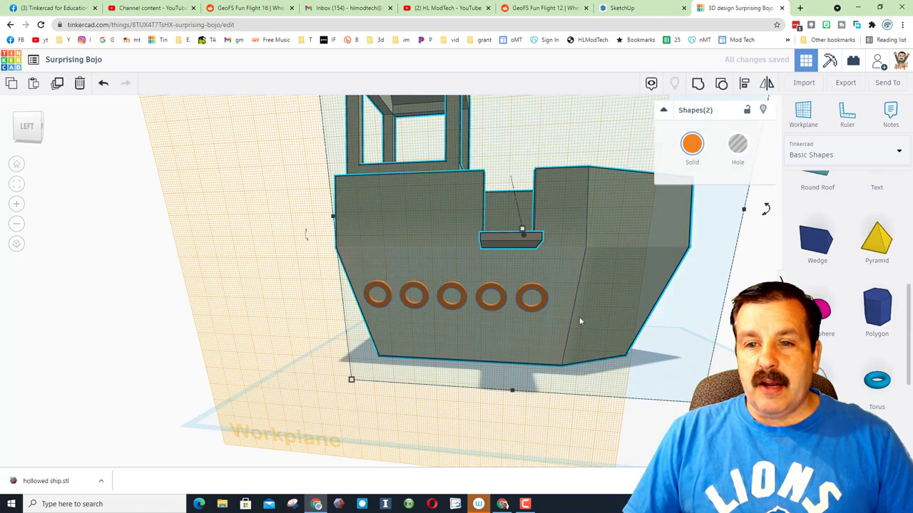
left_click(444, 390)
Select the ring group alone and copy it
left_click(462, 297)
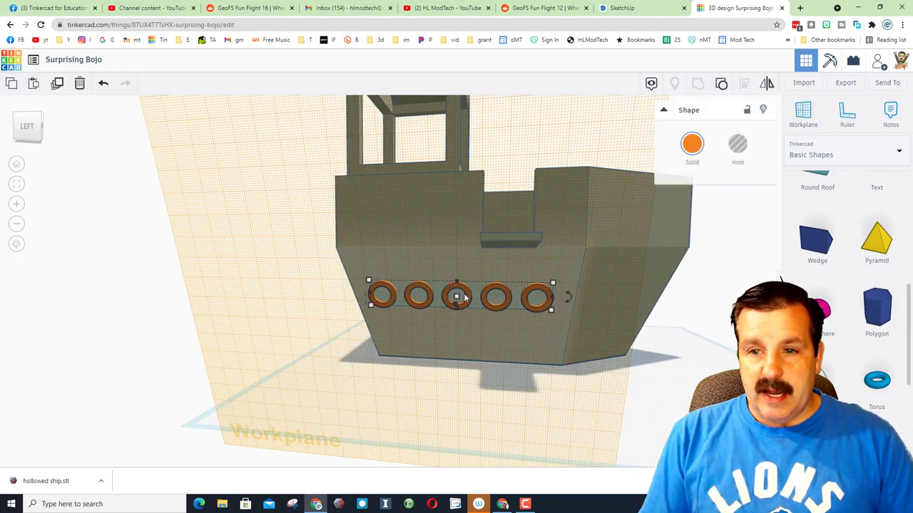
right_click_drag(432, 294, 487, 367)
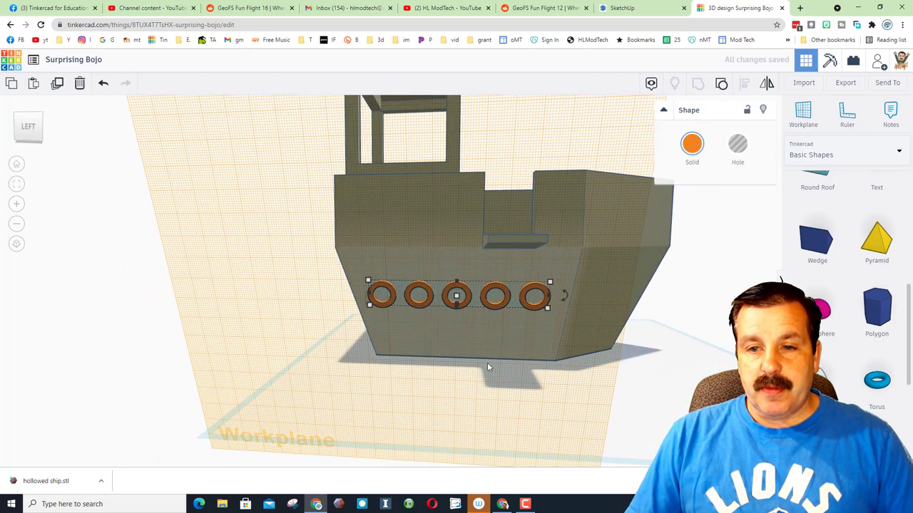
key("ctrl+c")
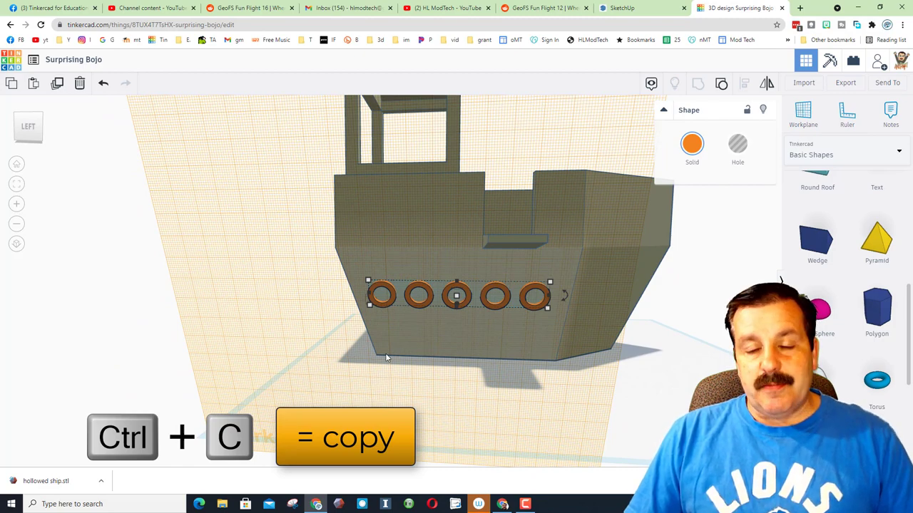
right_click_drag(322, 358, 328, 385)
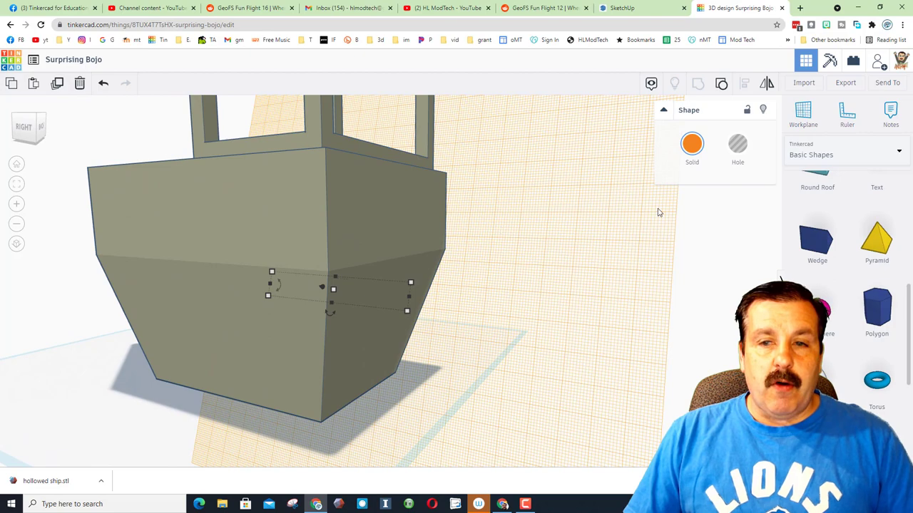
Paste the porthole row onto a workplane on the hull's other side and drop it down
key("ctrl+v")
left_click(812, 116)
left_click(249, 345)
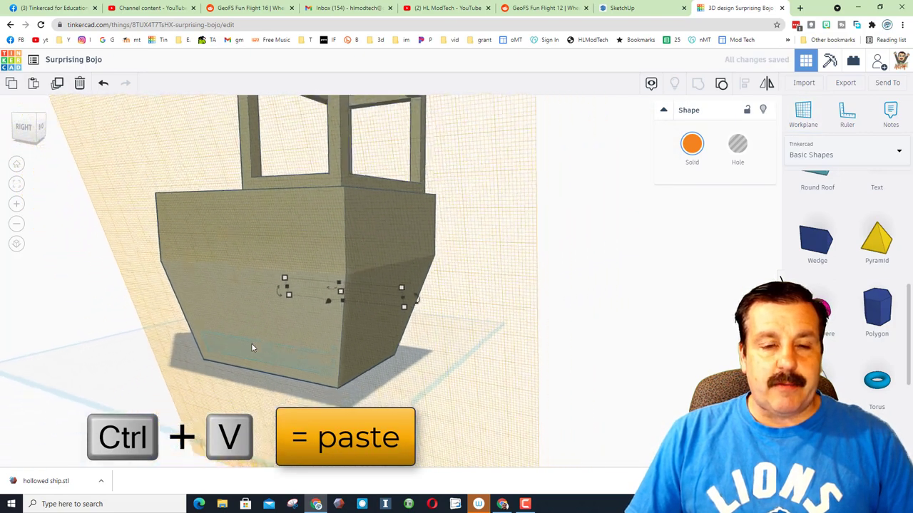
key("ctrl+v")
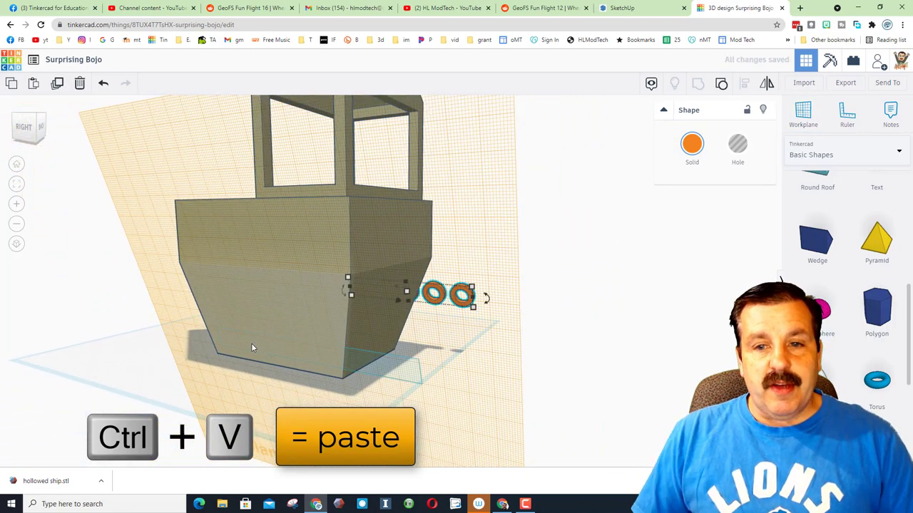
key("d")
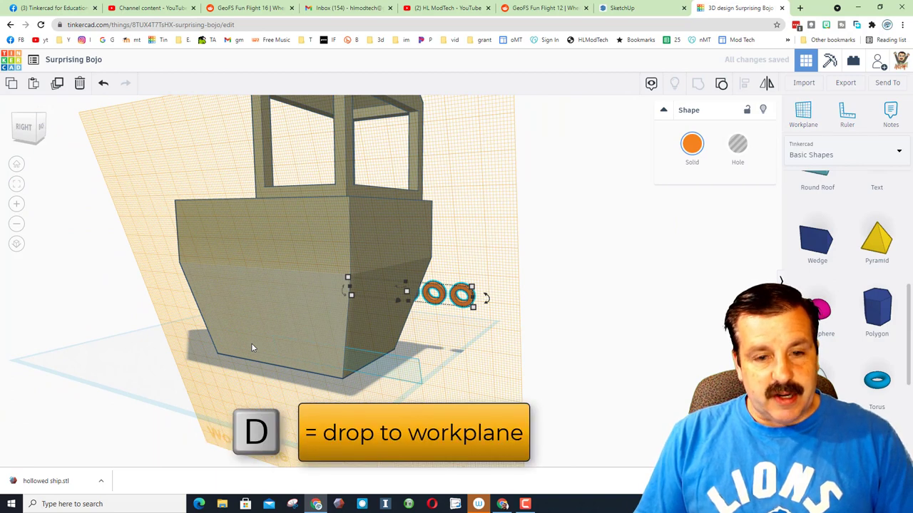
key("d")
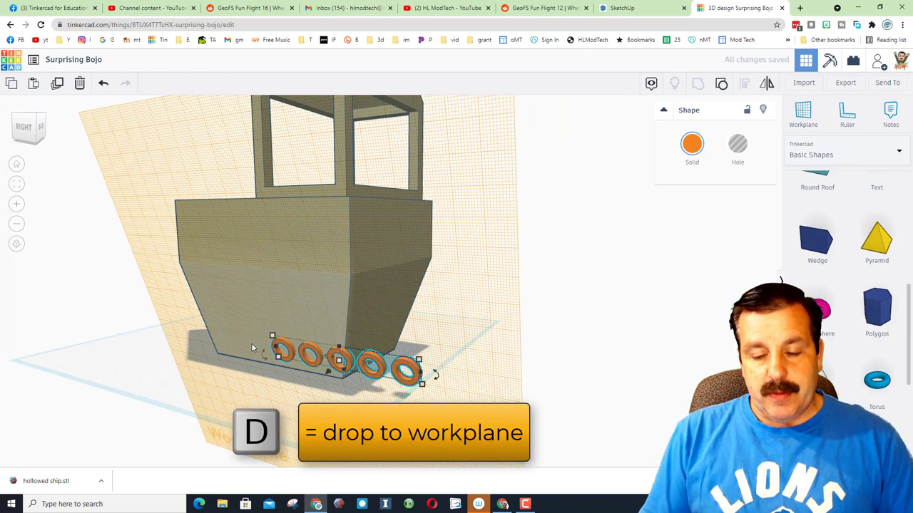
Nudge the pasted row left and adjust its height on the hull side
key("Left")
key("Left")
key("Left")
key("Left")
key("Left")
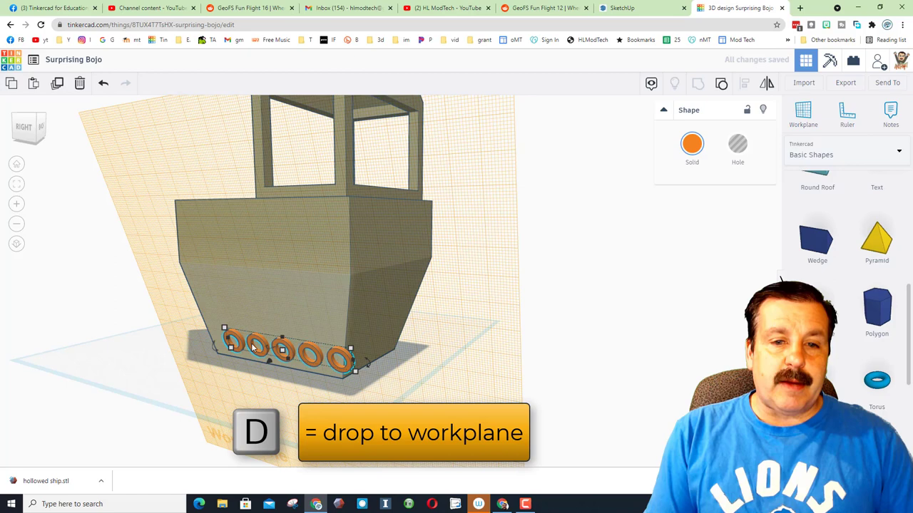
key("ctrl+Up")
key("ctrl+Up")
key("ctrl+Up")
key("ctrl+Up")
key("ctrl+Up")
key("ctrl+Up")
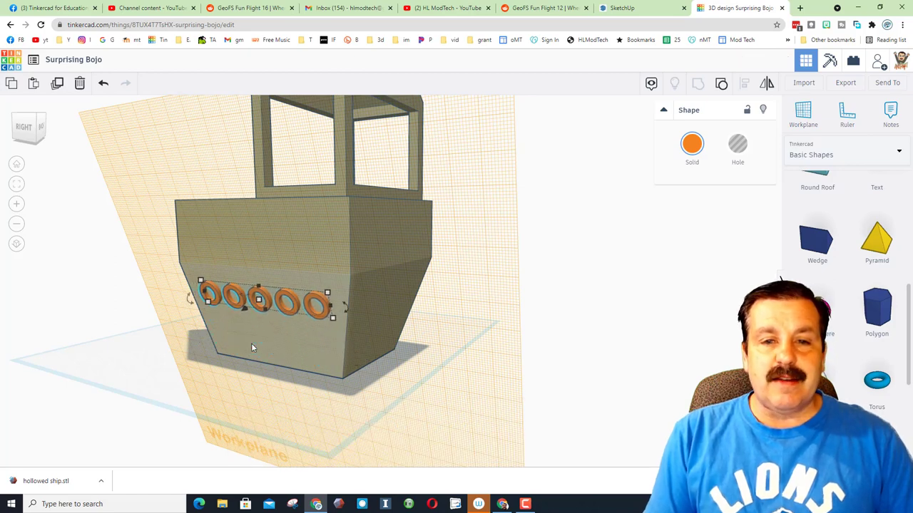
right_click_drag(399, 365, 455, 358)
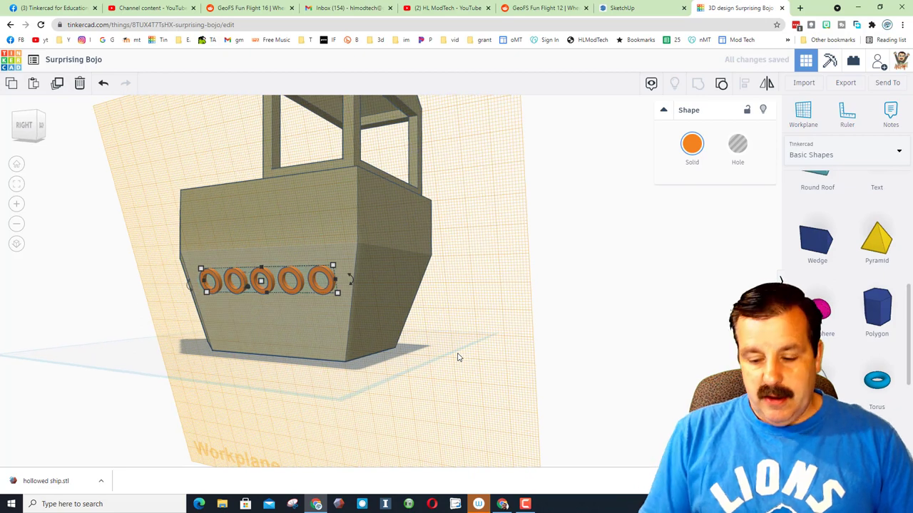
key("ctrl+Down")
key("ctrl+Down")
key("ctrl+Down")
key("ctrl+Down")
right_click_drag(491, 356, 360, 301)
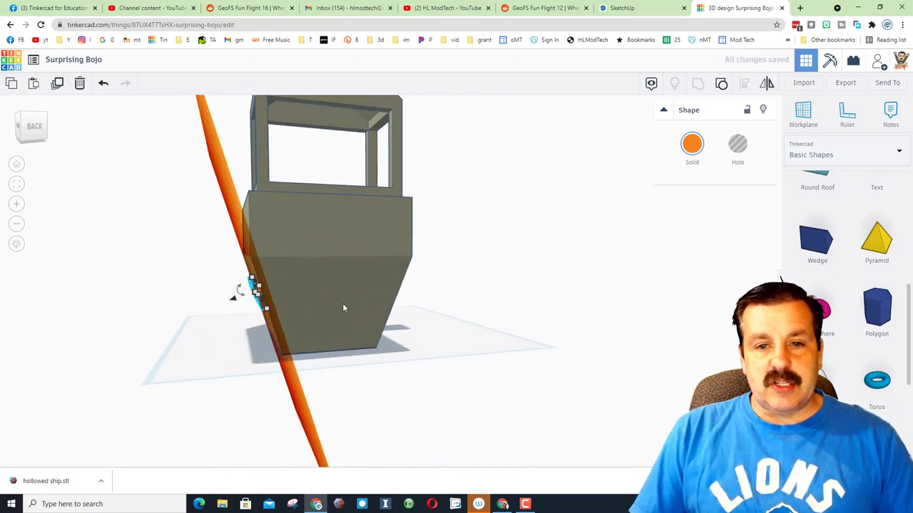
Reset the workplane back to the default ground grid
left_click(363, 302)
left_click(800, 120)
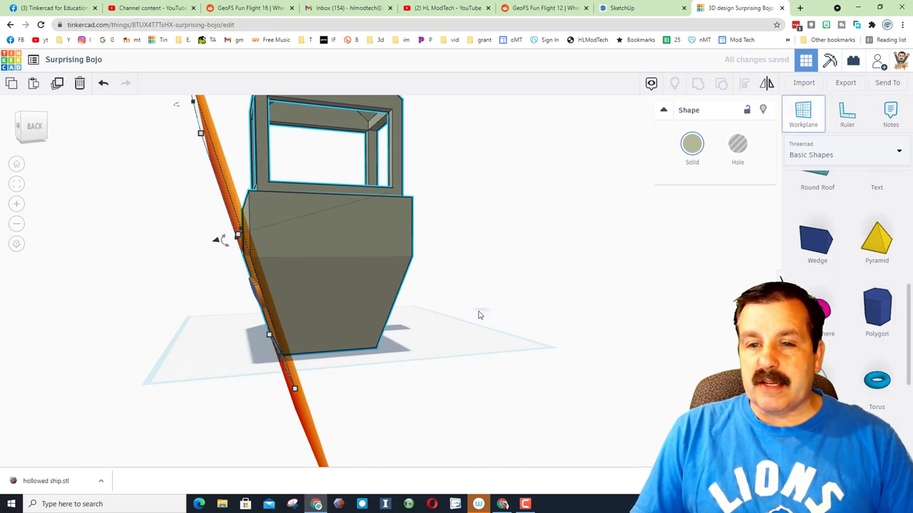
left_click(451, 355, "shift")
Align the second porthole row with the hull, then orbit around to check it
left_click(258, 301, "shift")
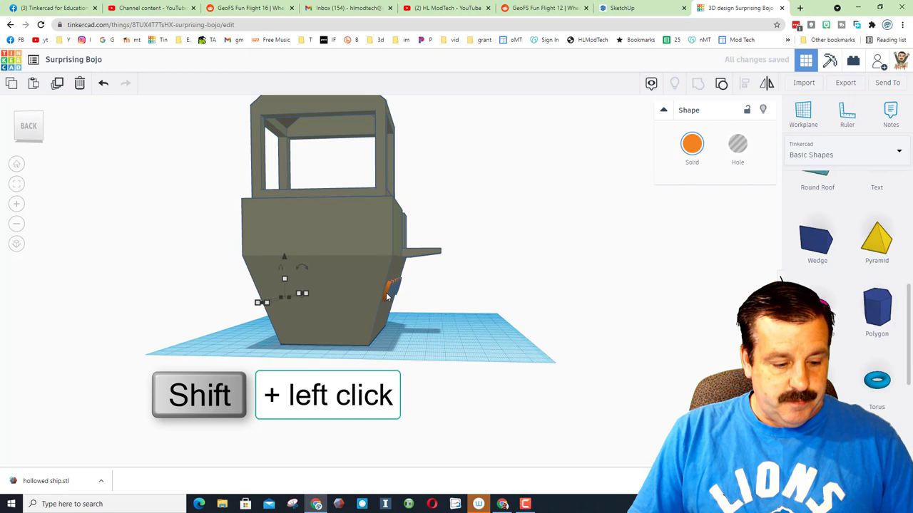
left_click(389, 294, "shift")
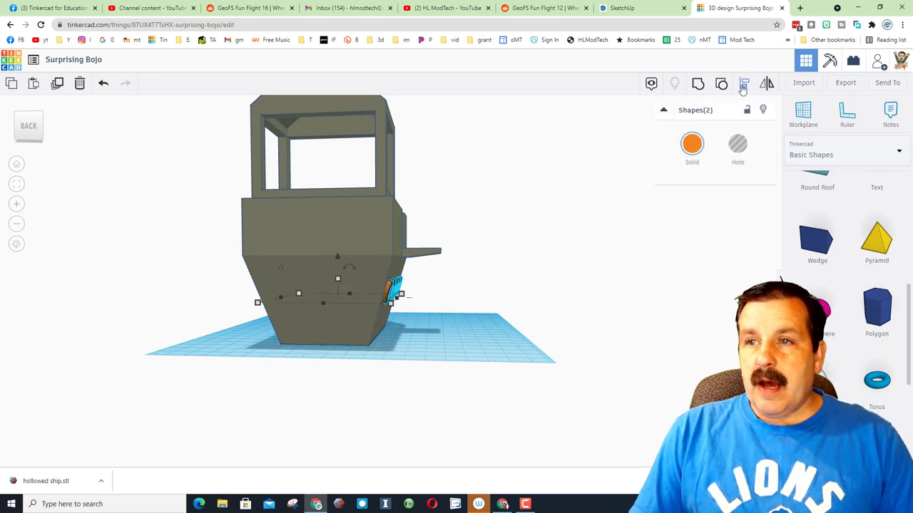
left_click(743, 86)
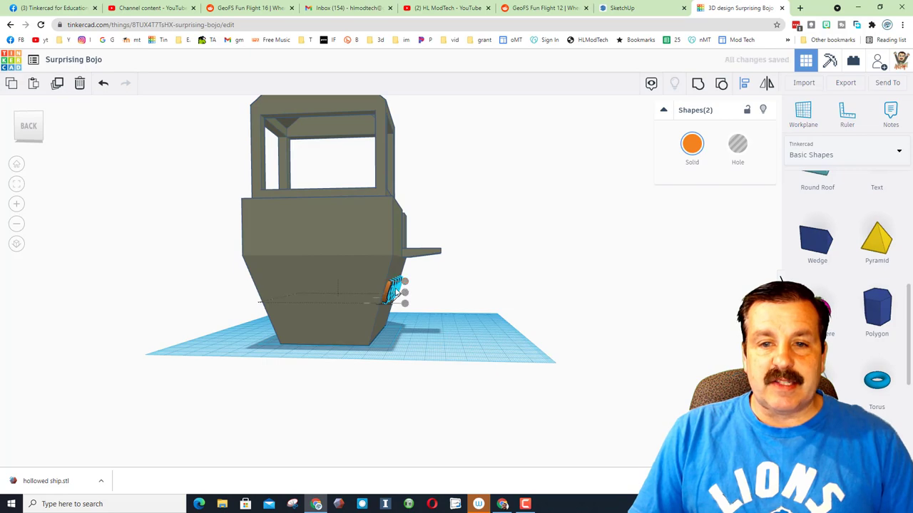
right_click_drag(243, 348, 404, 341)
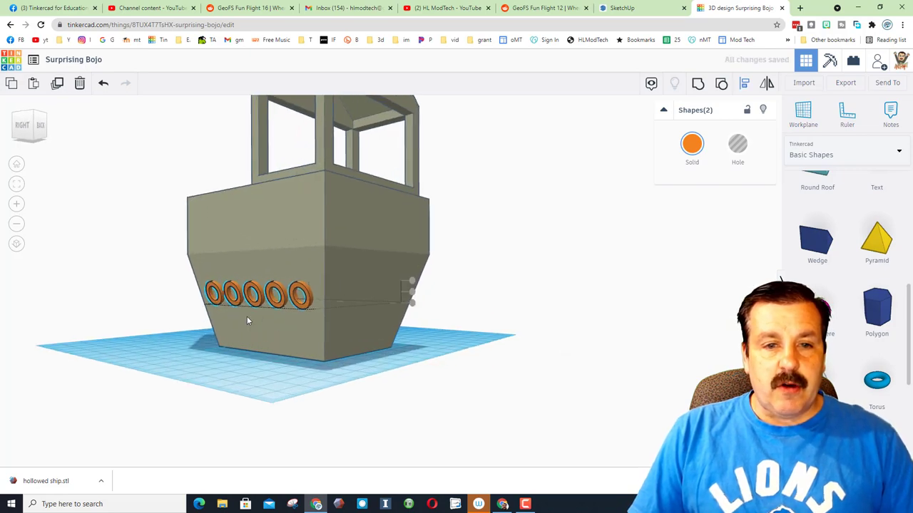
scroll(328, 347, "up", 2)
right_click_drag(328, 346, 406, 310)
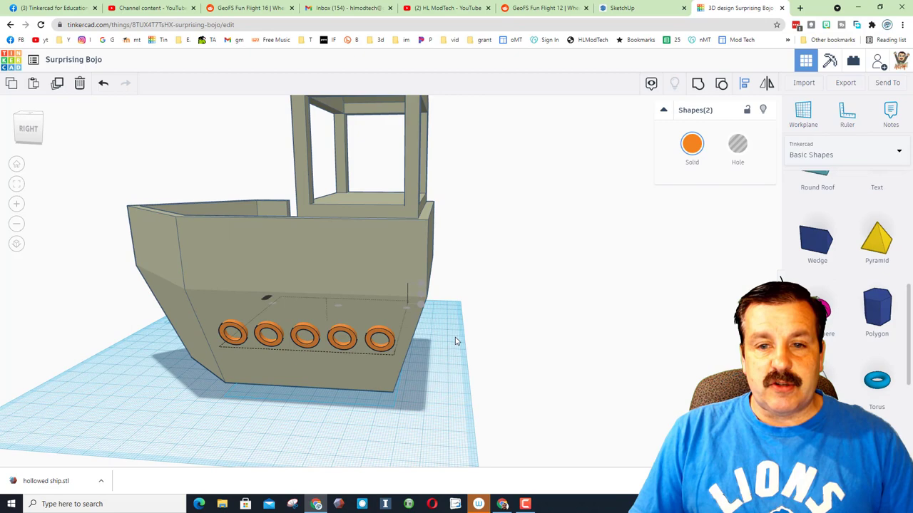
right_click_drag(478, 346, 437, 361)
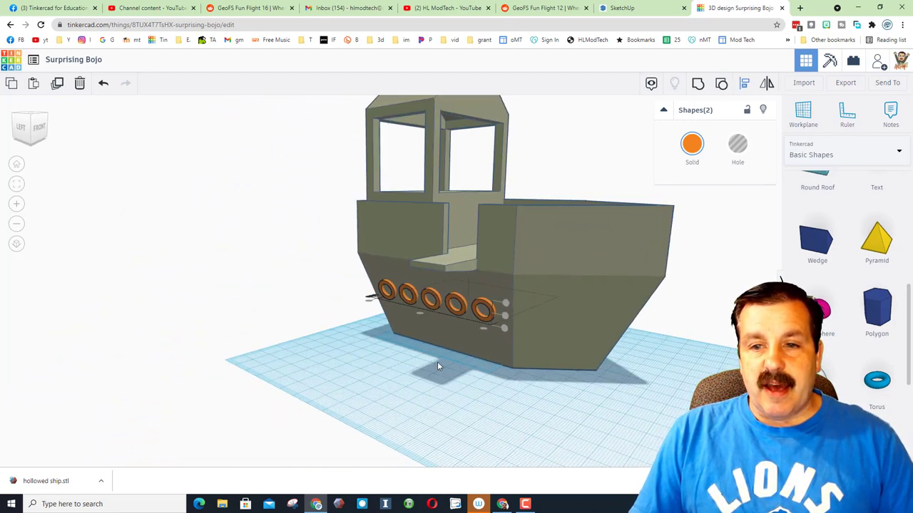
Put a Tube on the hull's side face with radius 6, wall 2, 64 sides and 2 mm depth
left_click(551, 318)
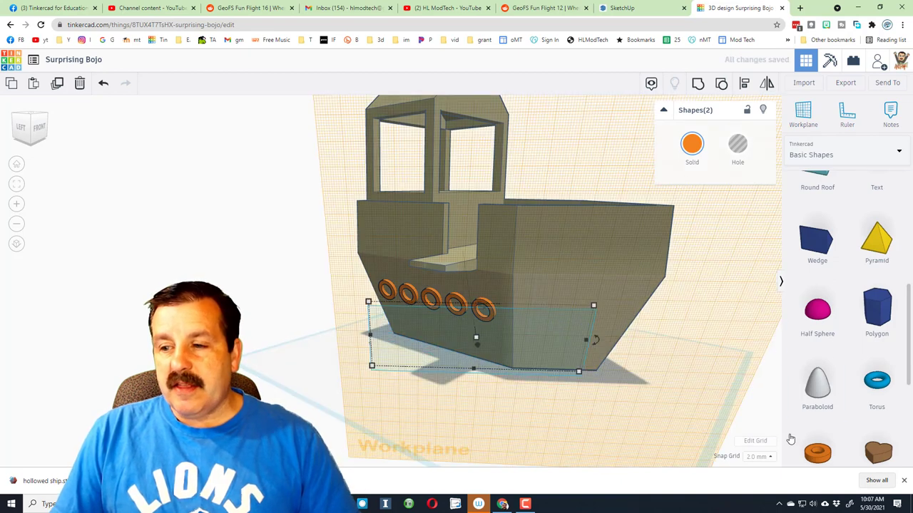
left_click_drag(817, 453, 573, 321)
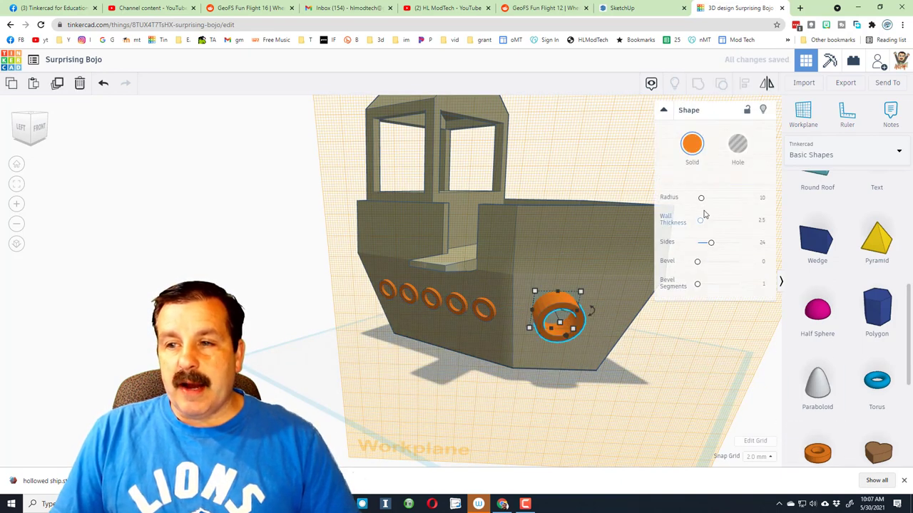
type("6")
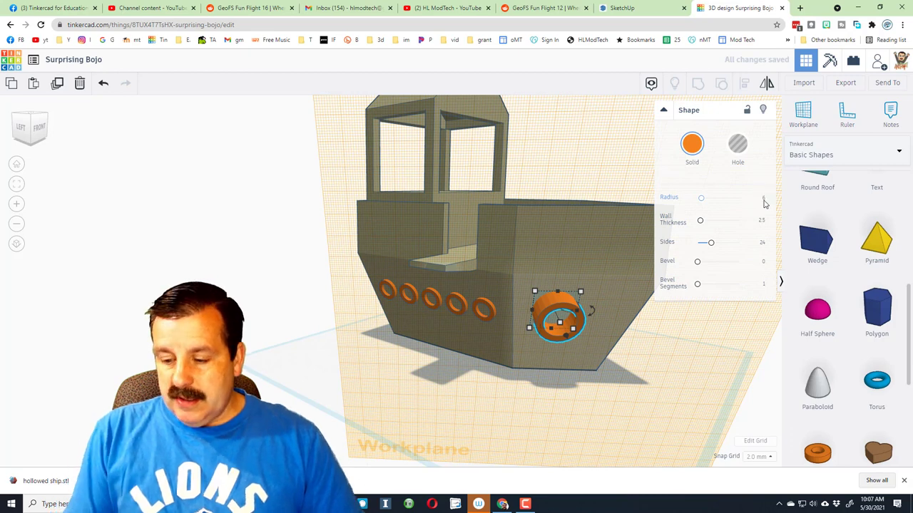
key("Return")
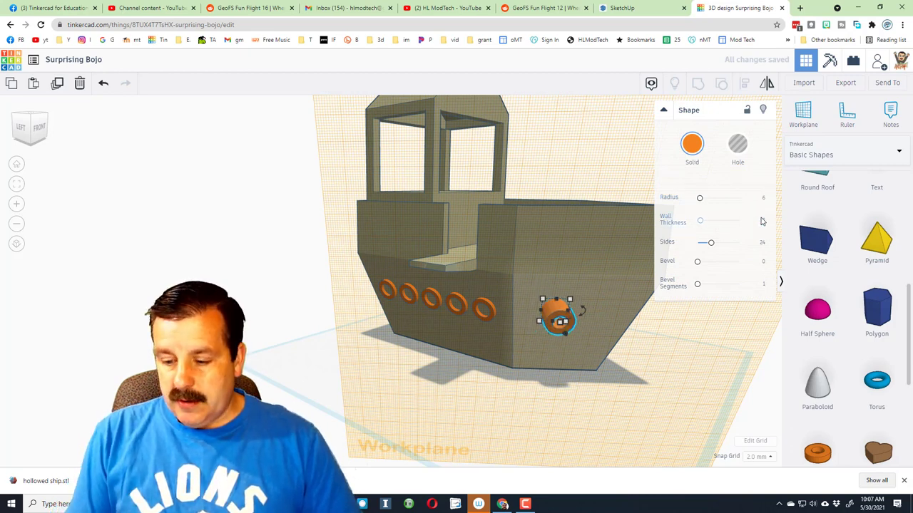
left_click_drag(721, 248, 714, 244)
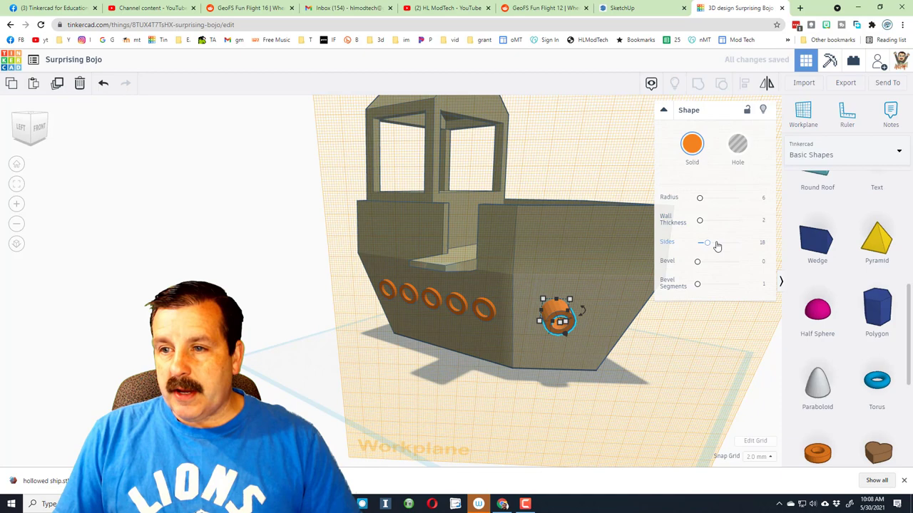
right_click_drag(505, 371, 526, 329)
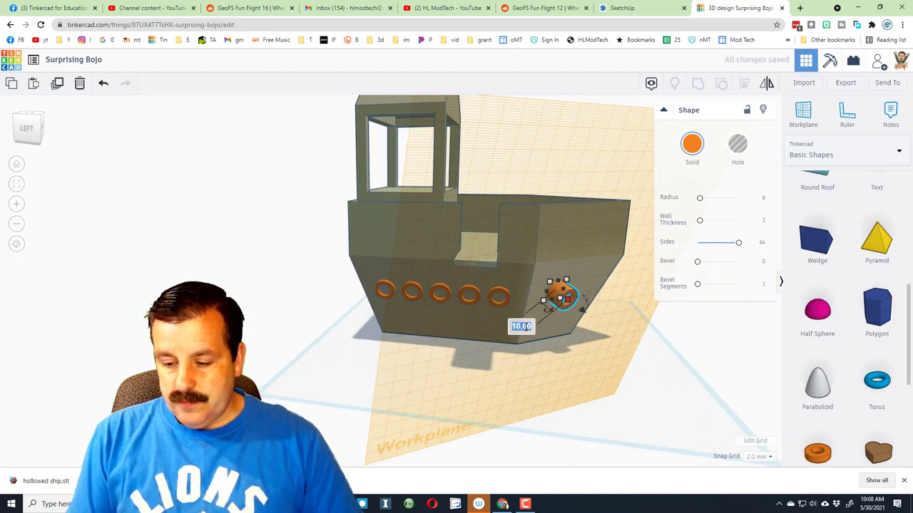
key("Return")
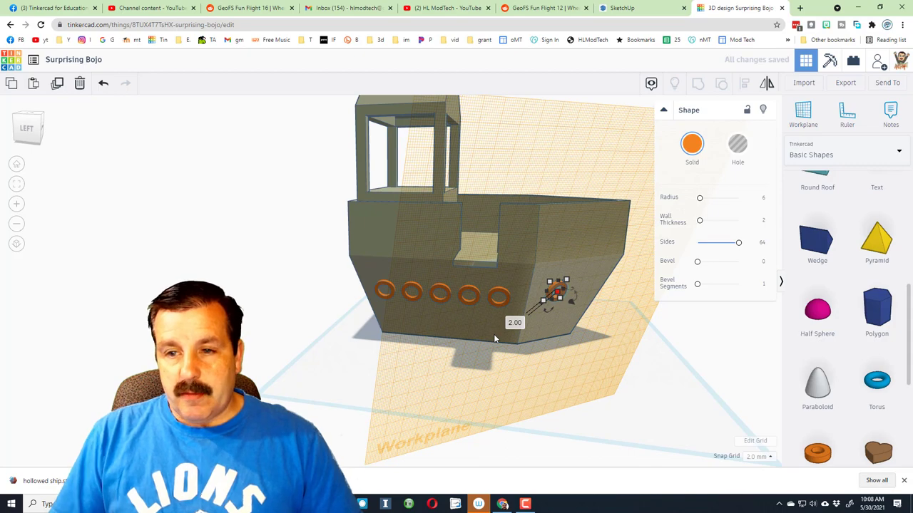
right_click_drag(494, 337, 387, 330)
Duplicate the tube beside the first, group the two rings, and copy the group
key("ctrl+d")
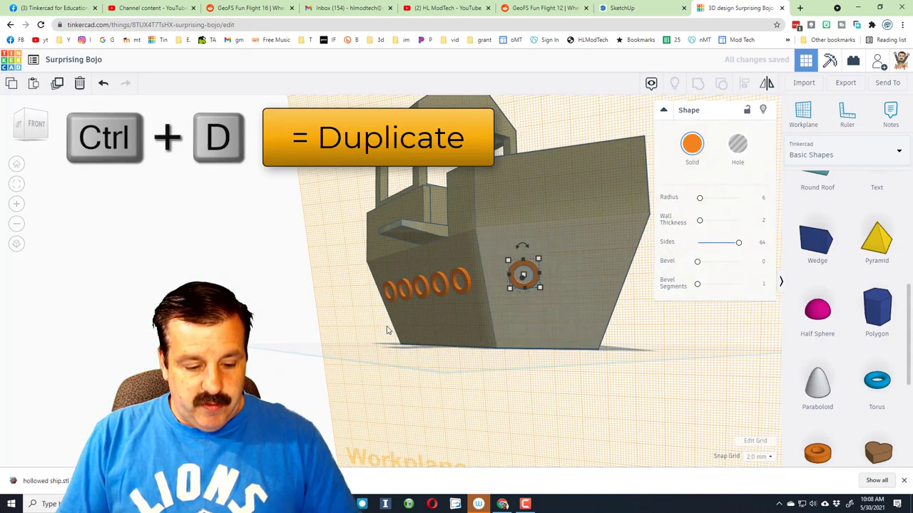
key("Right")
key("Right")
key("Right")
key("Right")
key("Right")
key("Right")
key("Right")
key("Right")
key("Right")
key("Right")
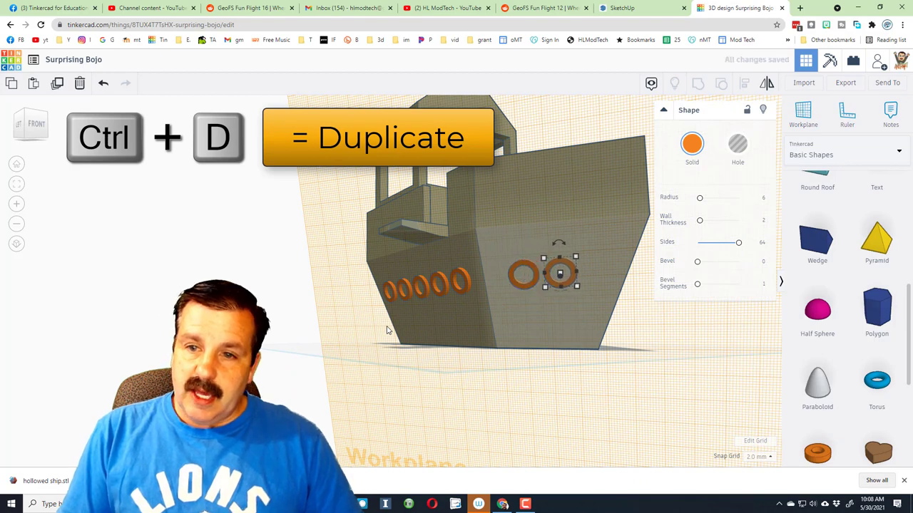
right_click_drag(387, 330, 482, 337)
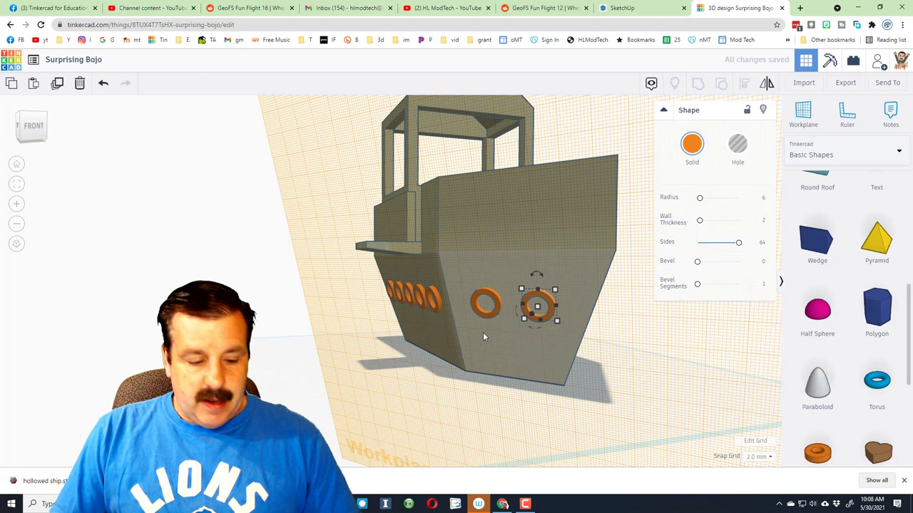
left_click(498, 312, "shift")
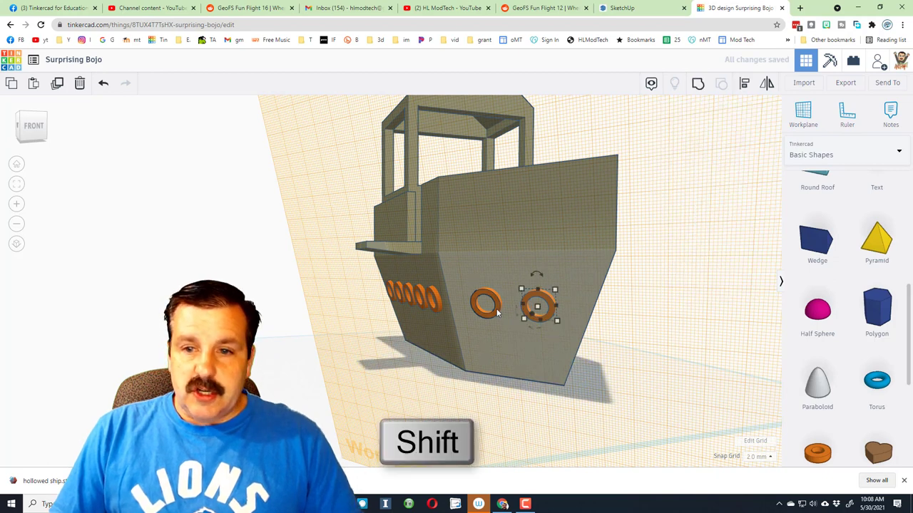
left_click(697, 85)
key("ctrl+c")
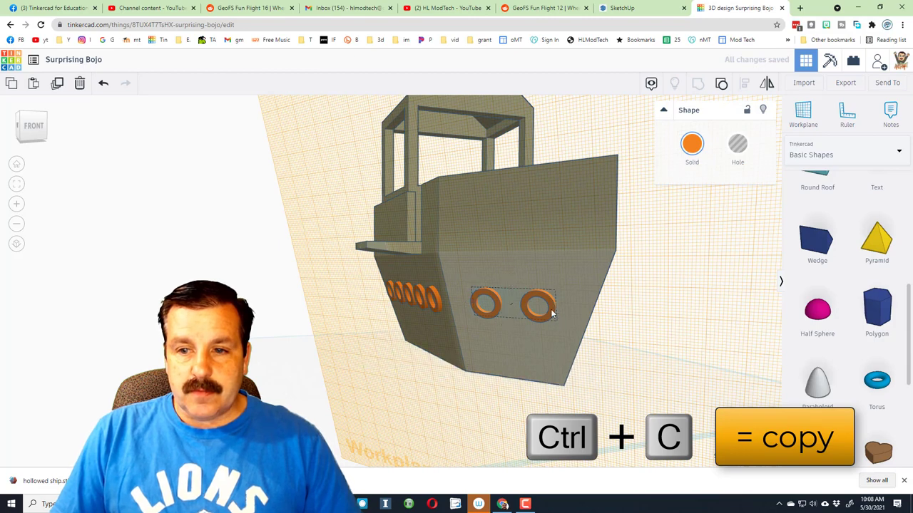
Paste the porthole pair and drop it onto the hull's other side face, nudged right and up
key("ctrl+v")
right_click_drag(665, 333, 691, 144)
left_click(788, 112)
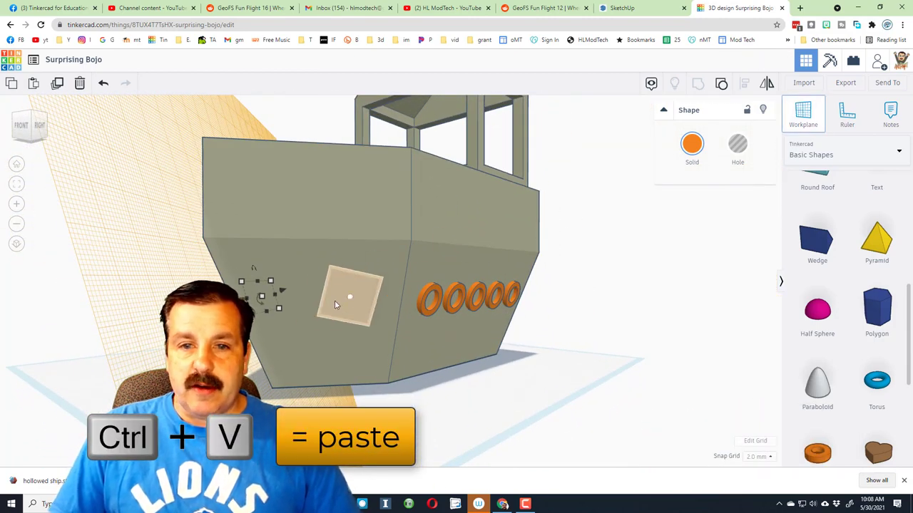
left_click(332, 302)
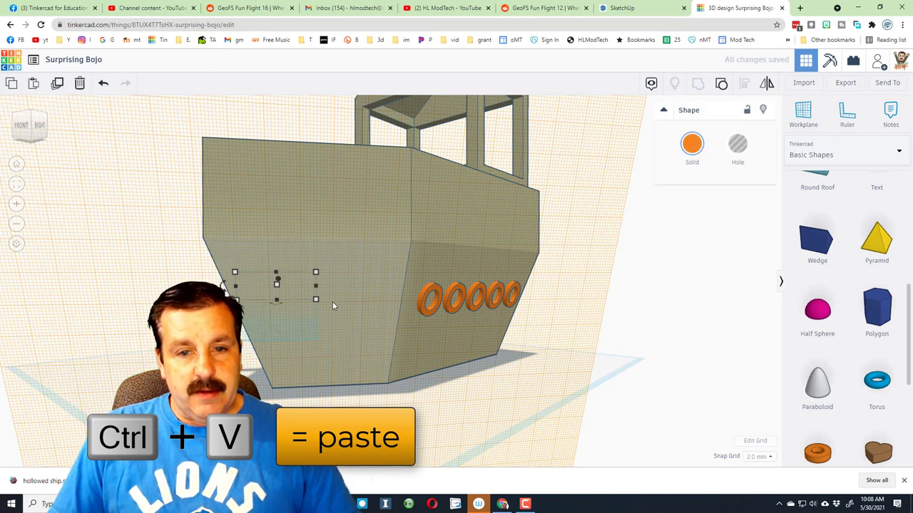
key("d")
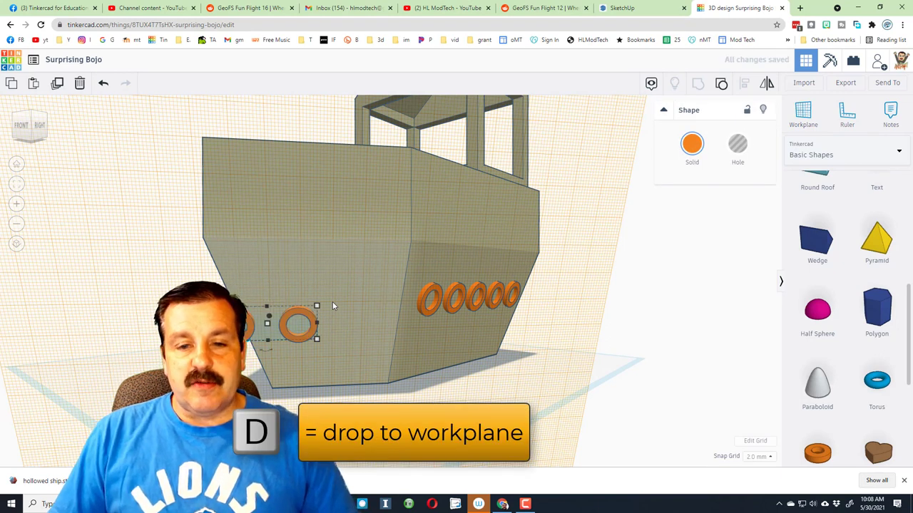
key("Right")
key("Right")
key("Right")
key("Right")
key("Right")
key("Right")
key("Right")
key("Right")
key("Right")
key("Right")
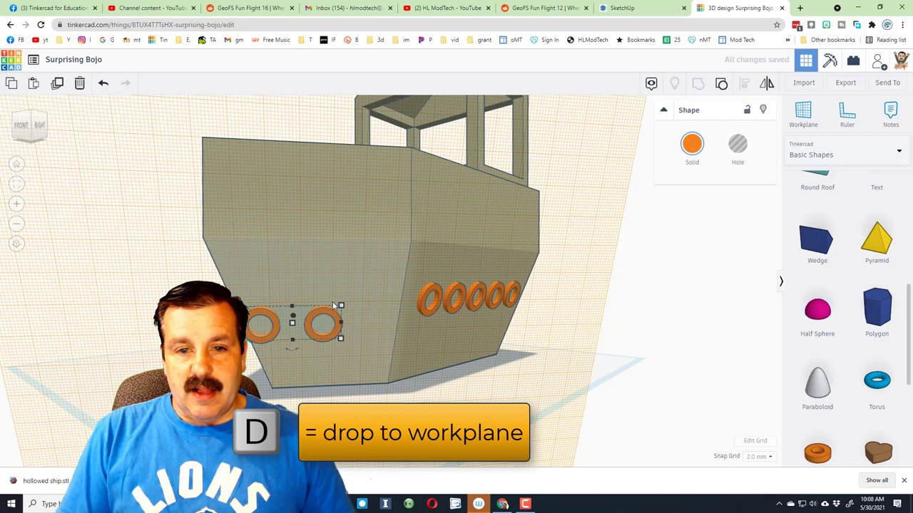
key("Up")
key("Up")
key("Up")
key("Up")
key("Up")
key("Up")
key("Up")
key("Up")
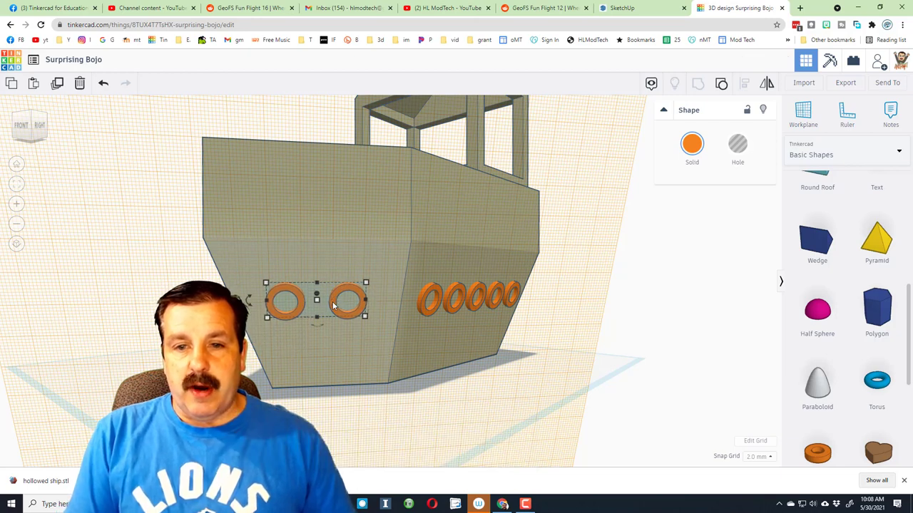
right_click_drag(314, 370, 380, 358)
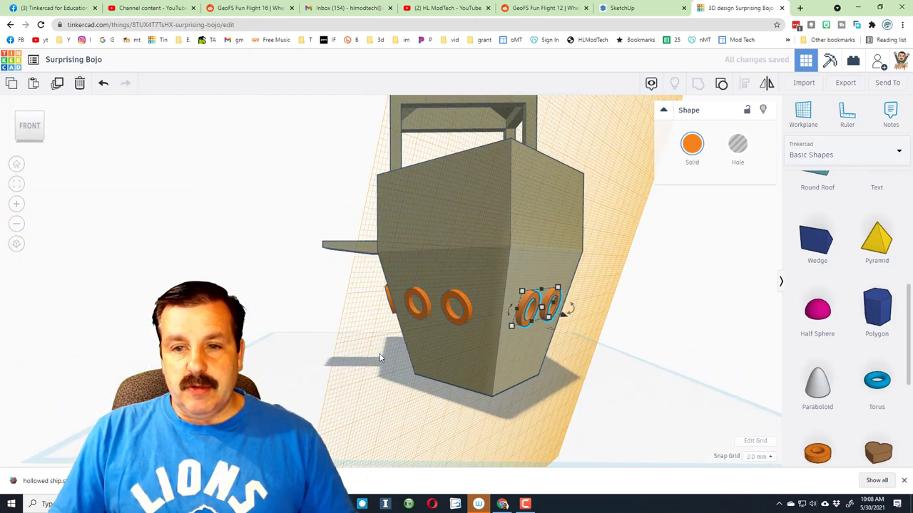
Reset the workplane and align both porthole pairs to the same height, then orbit to verify
left_click(465, 316, "shift")
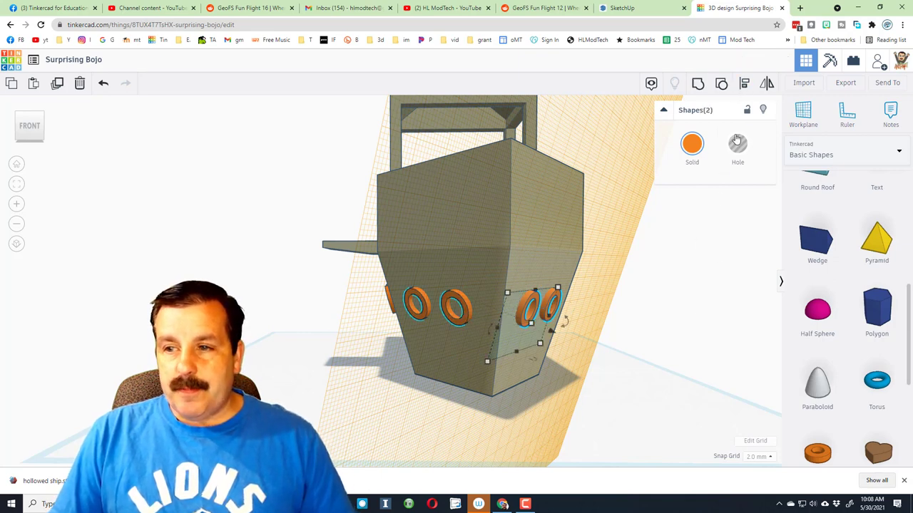
left_click(799, 116)
left_click(624, 424)
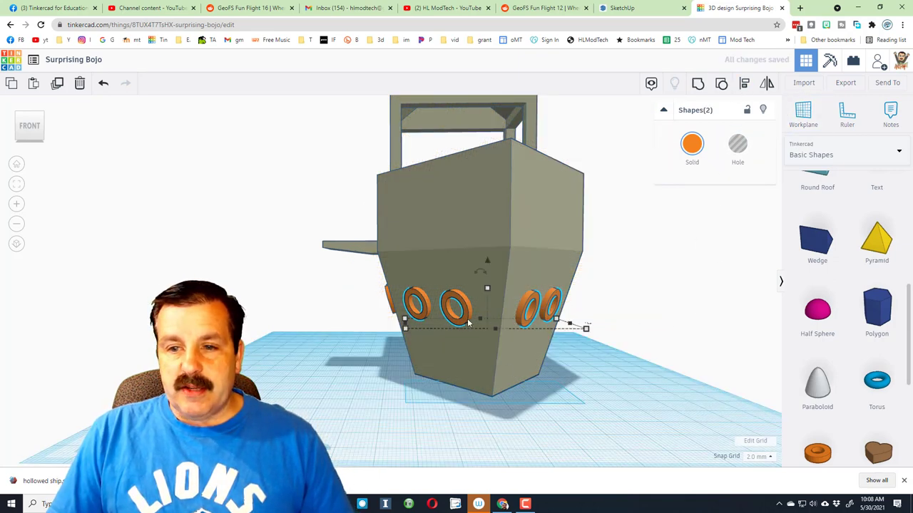
left_click(743, 83)
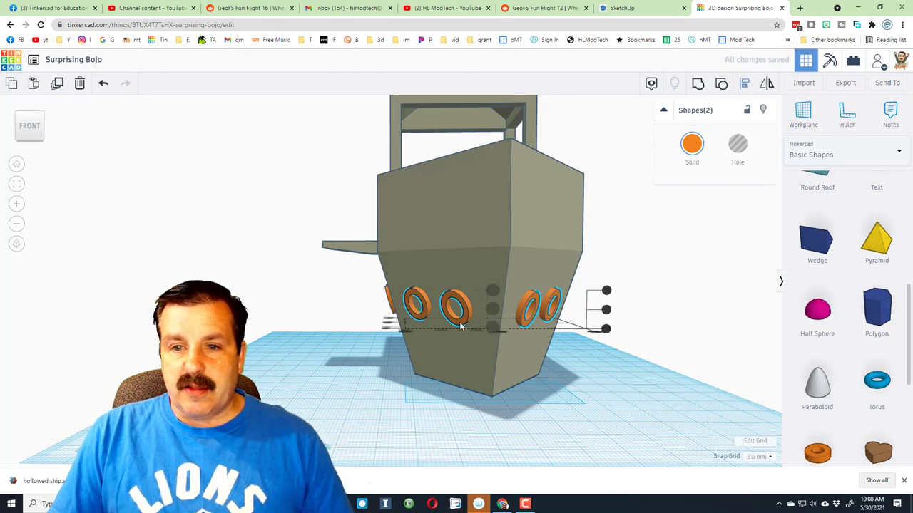
left_click(493, 293)
left_click(601, 366)
right_click_drag(606, 367, 402, 368)
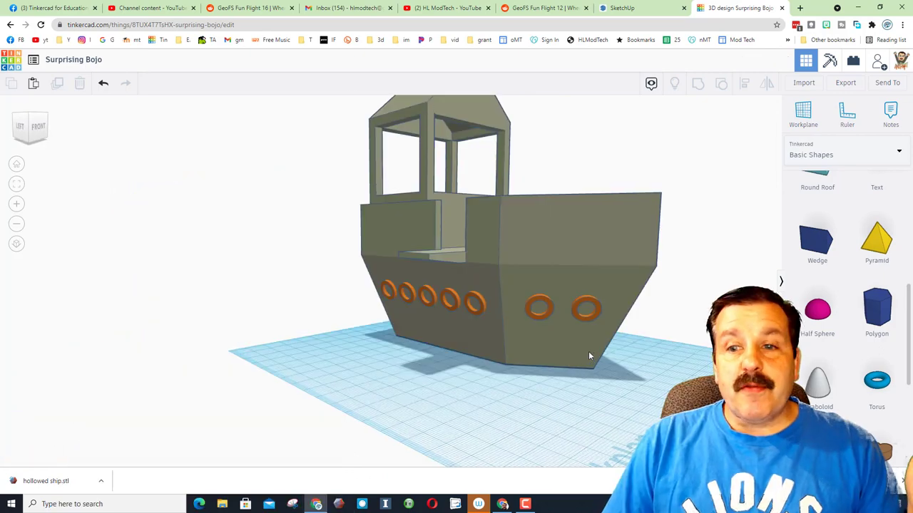
right_click_drag(588, 350, 458, 364)
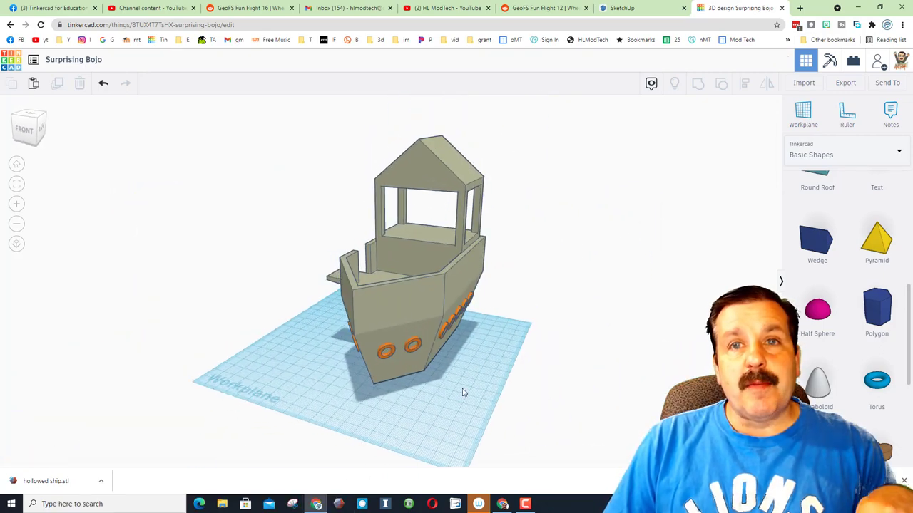
Rename the design 'my benchy' and export all five shapes as an .STL file
left_click(65, 60)
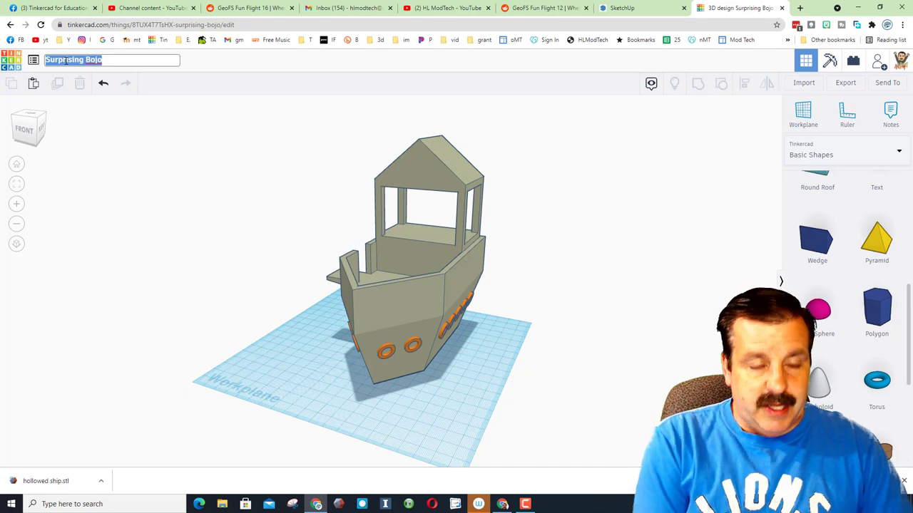
type("my bench")
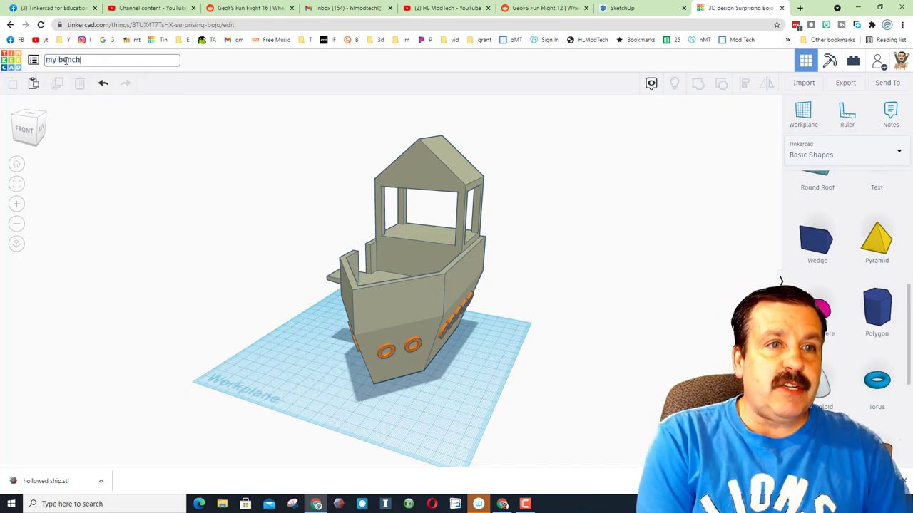
type("y")
left_click_drag(285, 125, 571, 374)
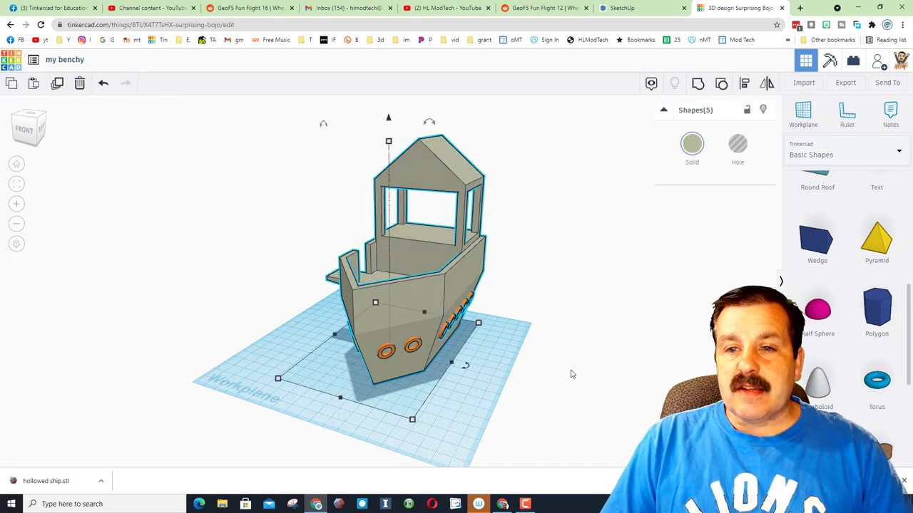
left_click(846, 82)
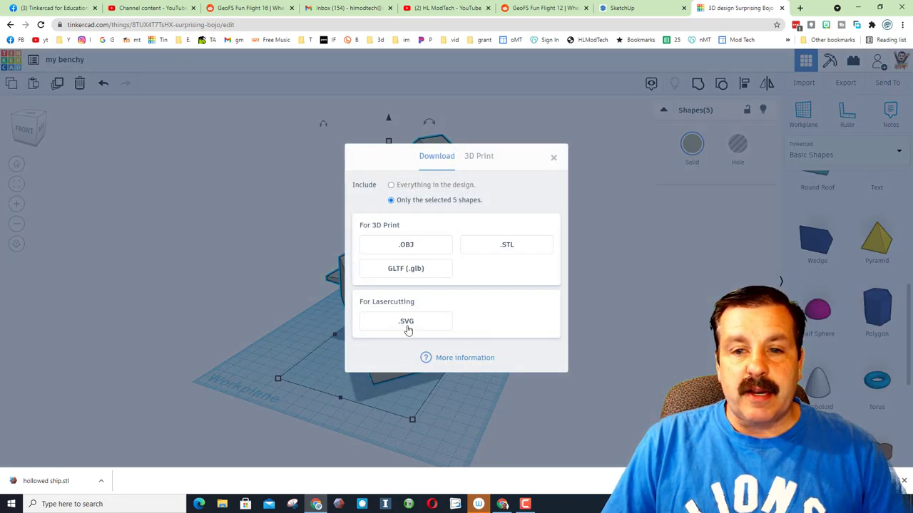
left_click(507, 246)
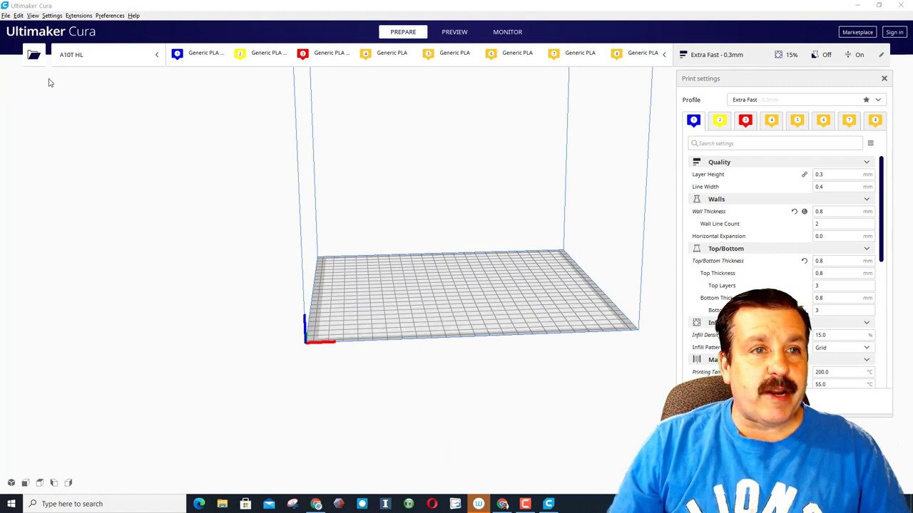
left_click(33, 57)
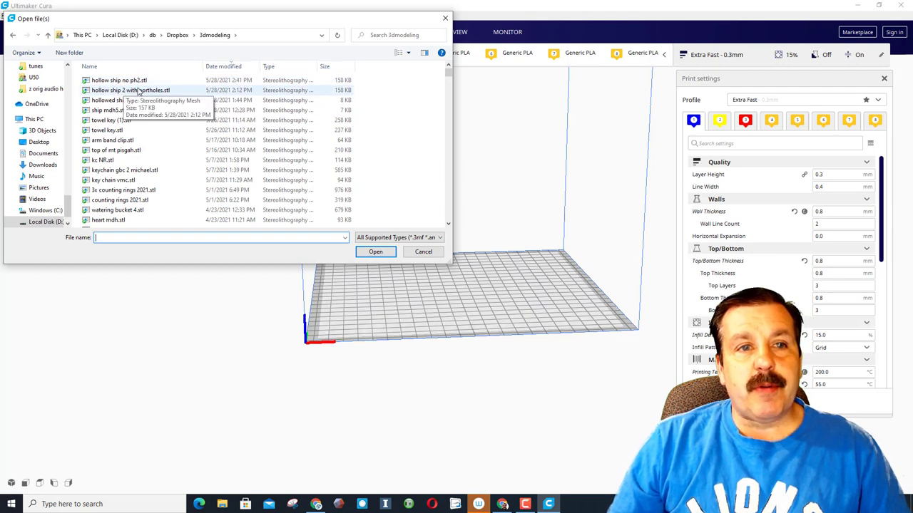
double_click(139, 91)
left_click(507, 273)
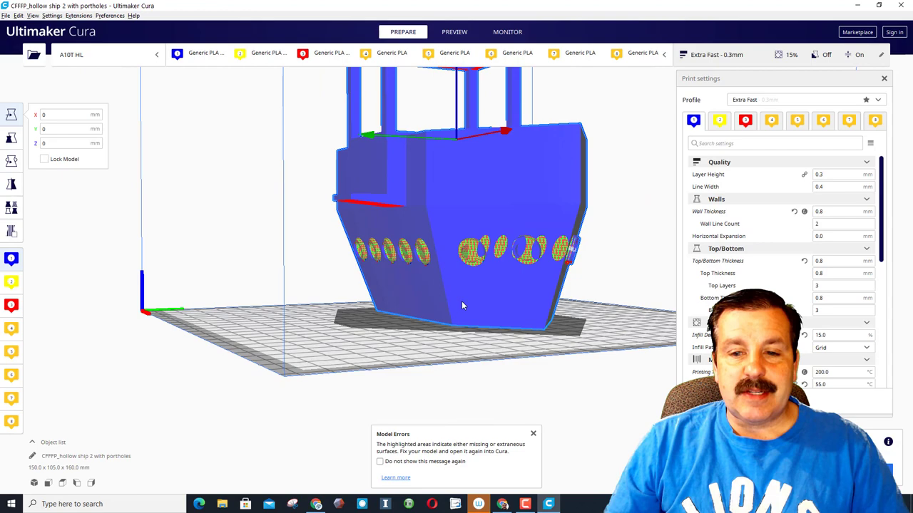
mouse_move(487, 304)
right_mouse_down()
mouse_move(465, 290)
mouse_move(502, 311)
right_mouse_up()
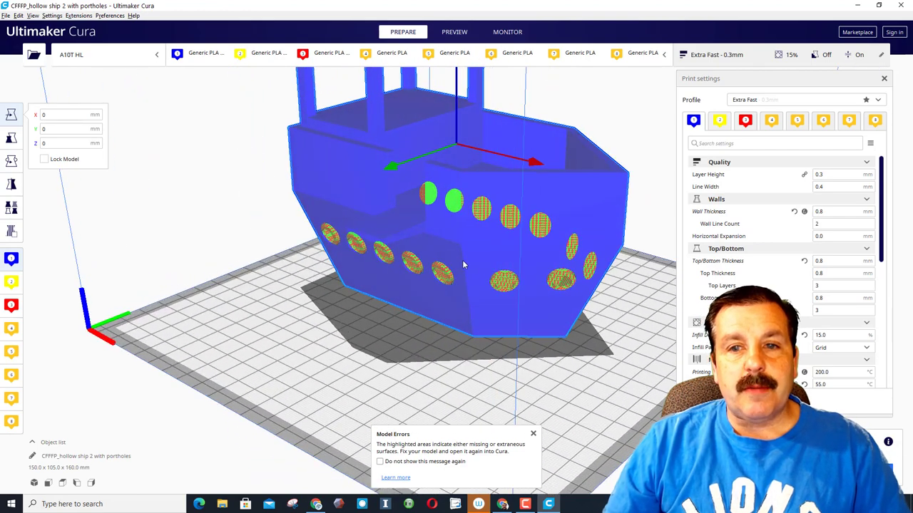
right_click_drag(462, 266, 442, 270)
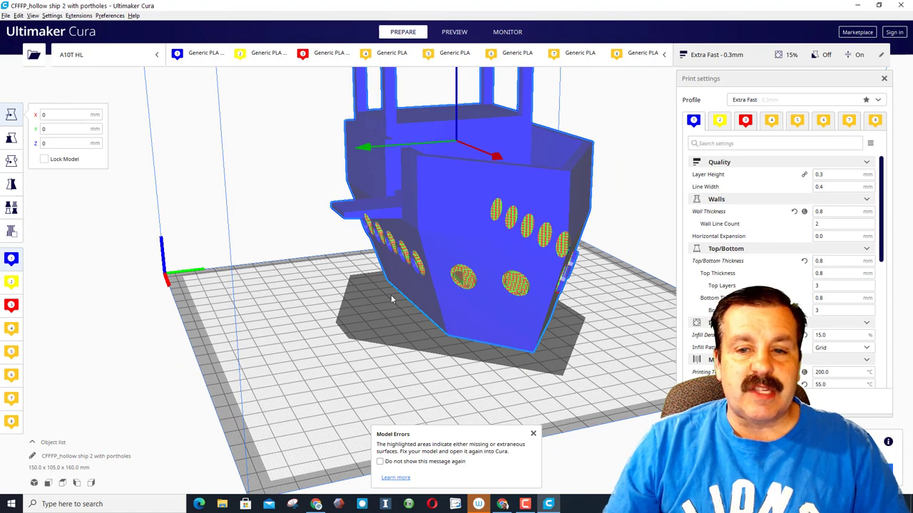
right_click_drag(391, 295, 443, 260)
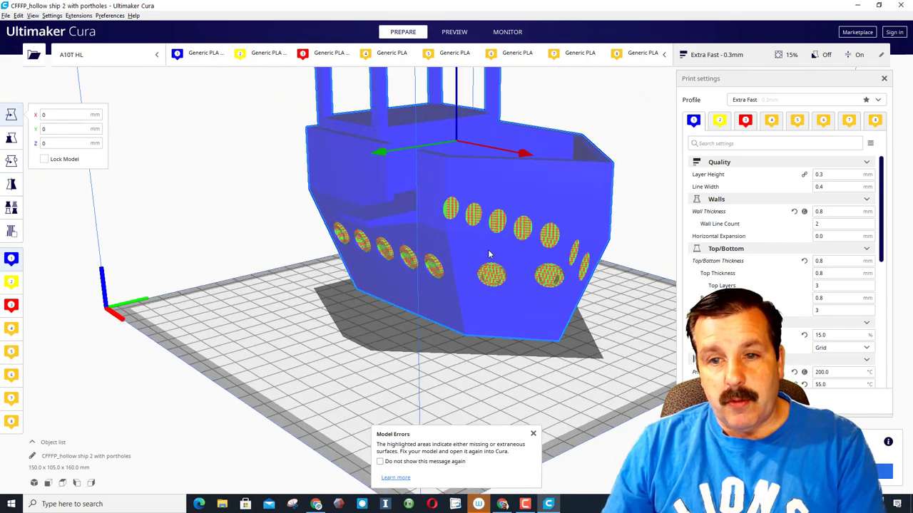
key("Delete")
Dismiss the model errors message and load my benchy.stl from the stl folder
left_click(533, 434)
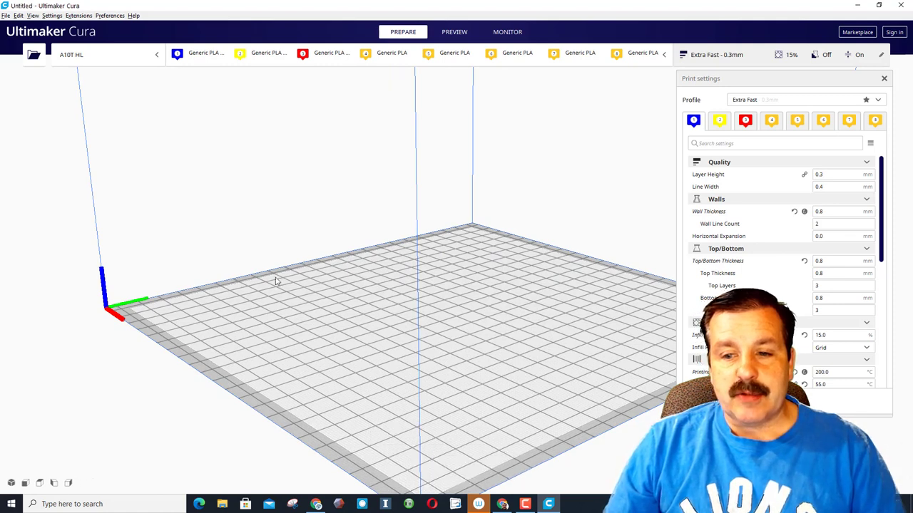
left_click(34, 55)
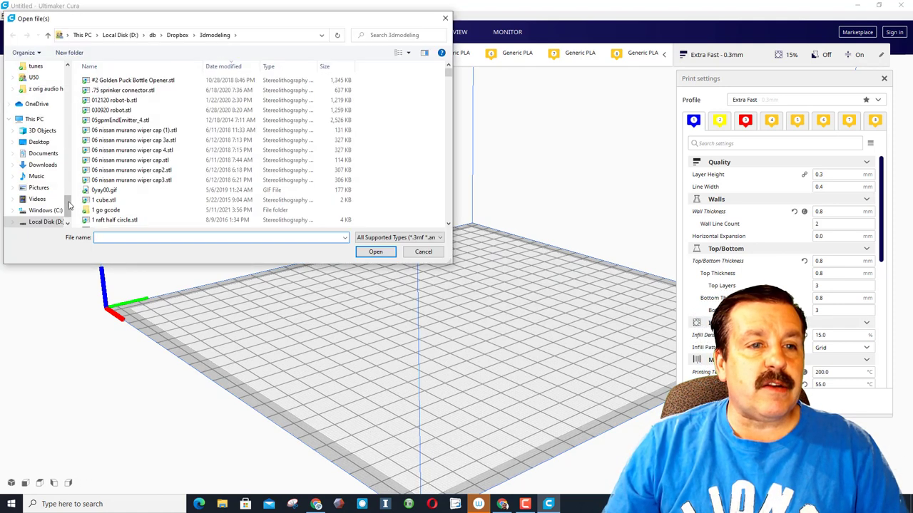
left_click_drag(70, 205, 69, 79)
left_click(31, 153)
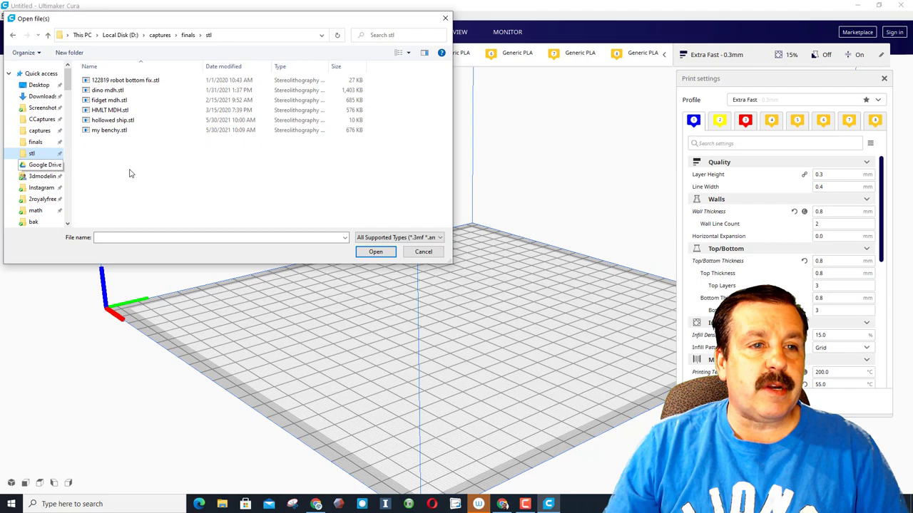
double_click(114, 130)
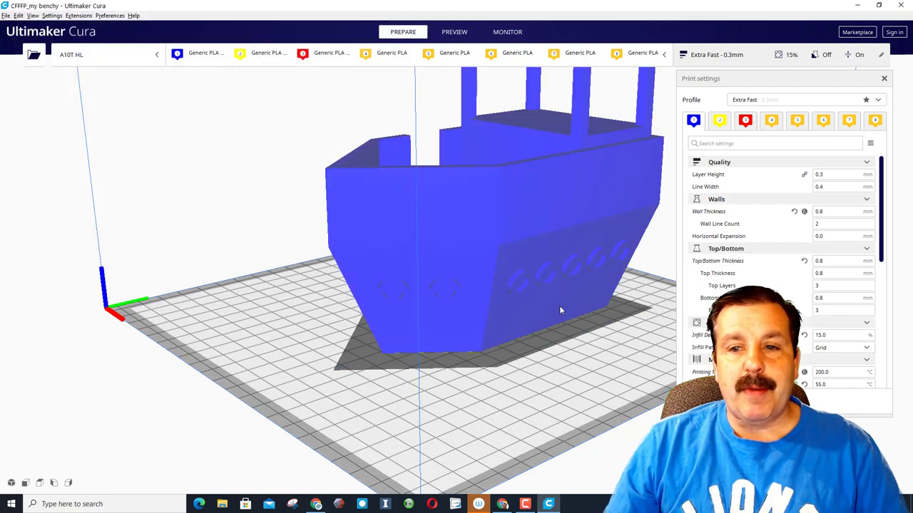
right_click_drag(559, 305, 461, 243)
scroll(422, 259, "up", 5)
scroll(364, 258, "down", 5)
Scale the benchy uniformly to 60 mm tall (37.5%)
left_click(460, 243)
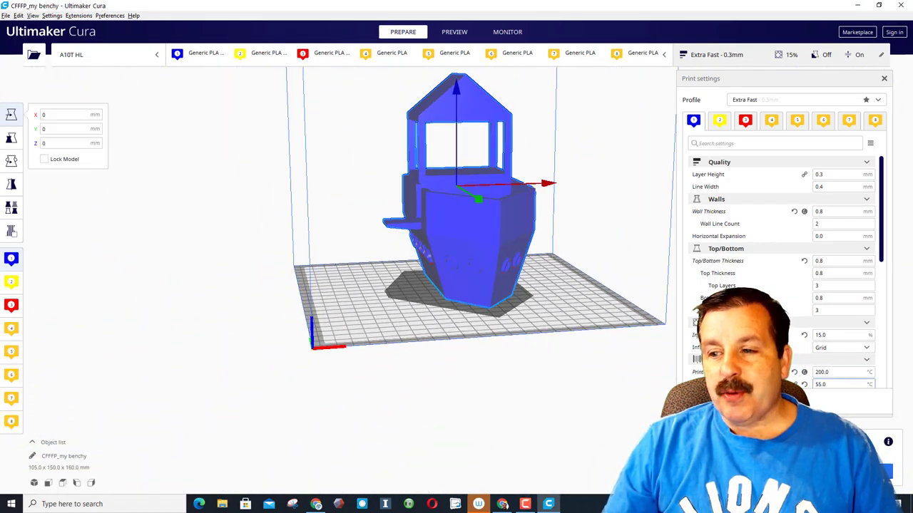
left_click(12, 138)
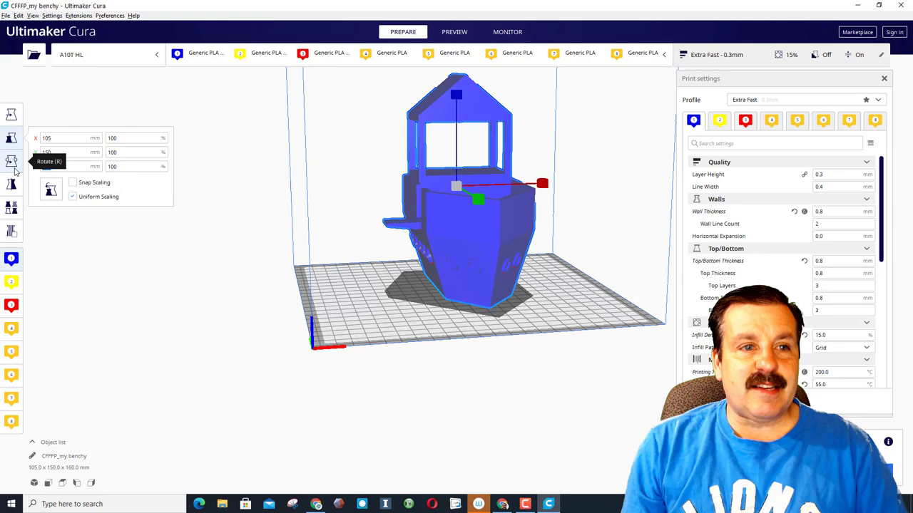
key("ctrl+z")
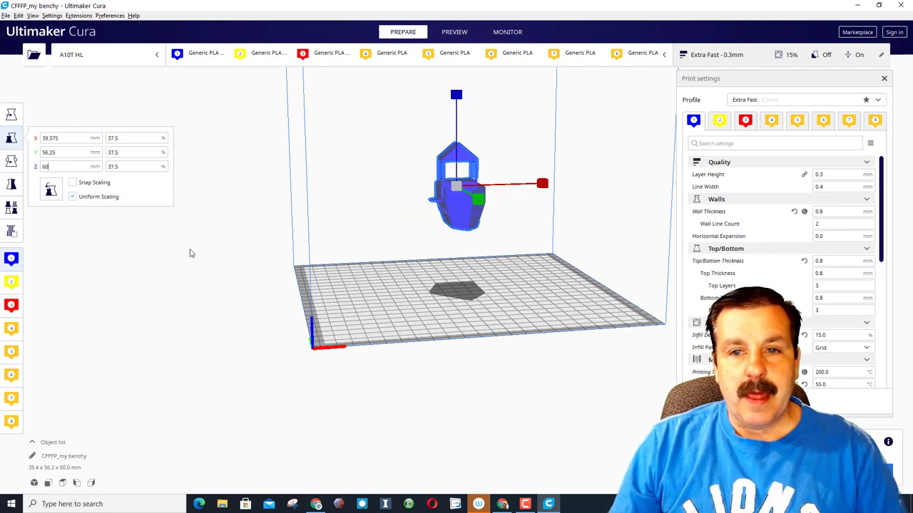
Set the model's Z position to 0 so it rests on the build plate
left_click(11, 114)
left_click(51, 143)
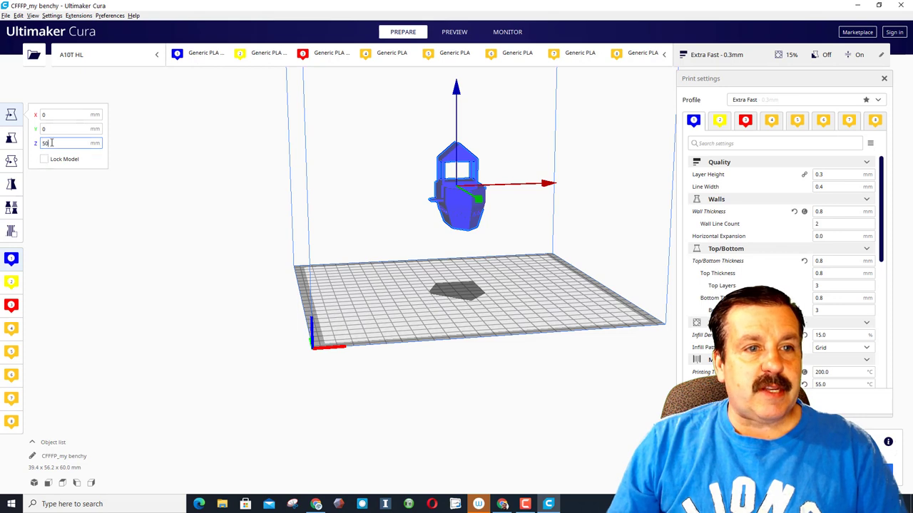
type("0")
key("Return")
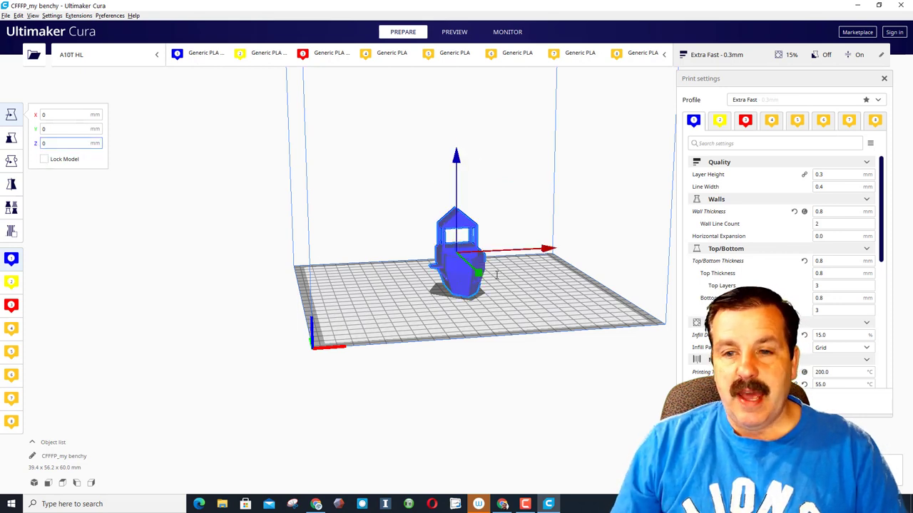
right_click_drag(428, 299, 472, 298)
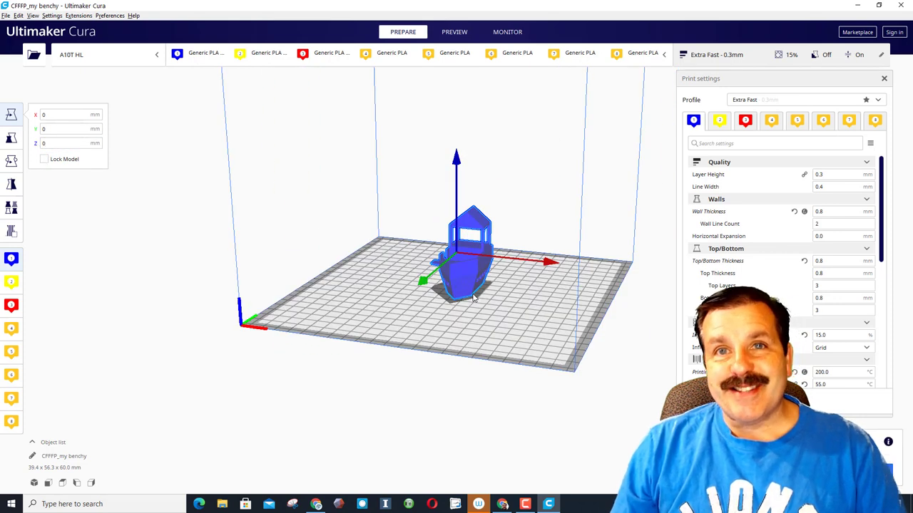